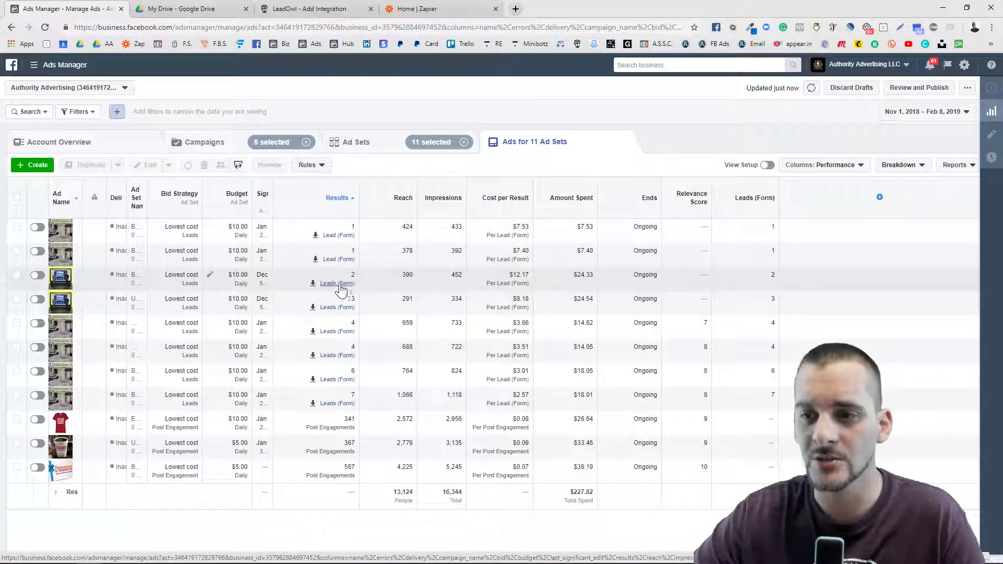
Check the lead download options for the Boston video voucher ad without downloading, and close the Ads Manager page.
left_click(341, 290)
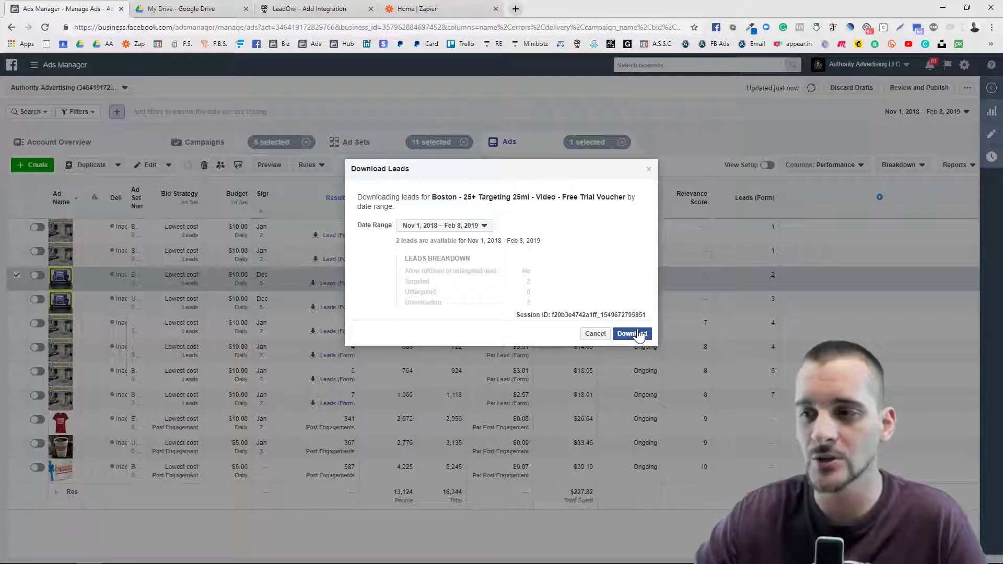
left_click(599, 334)
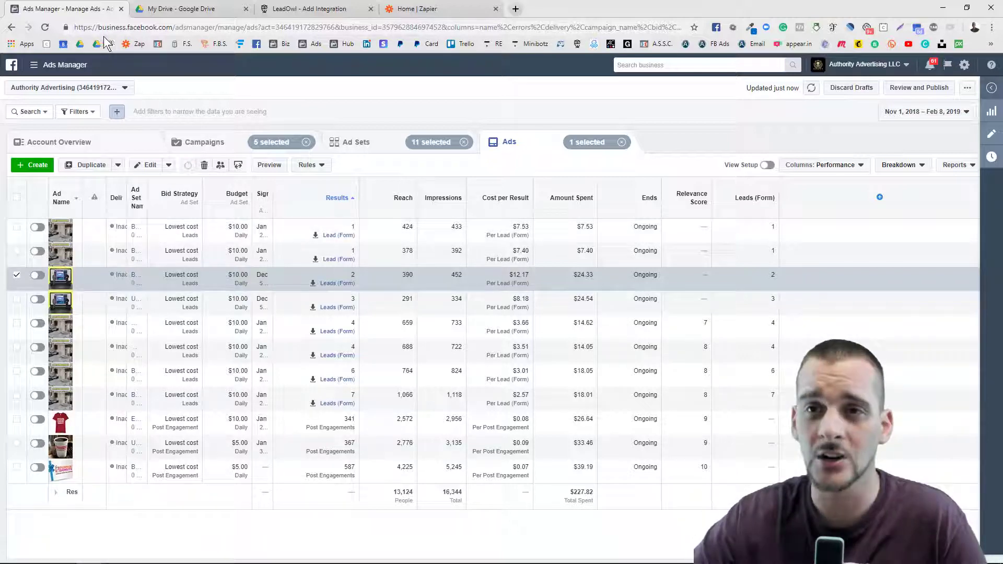
left_click(121, 9)
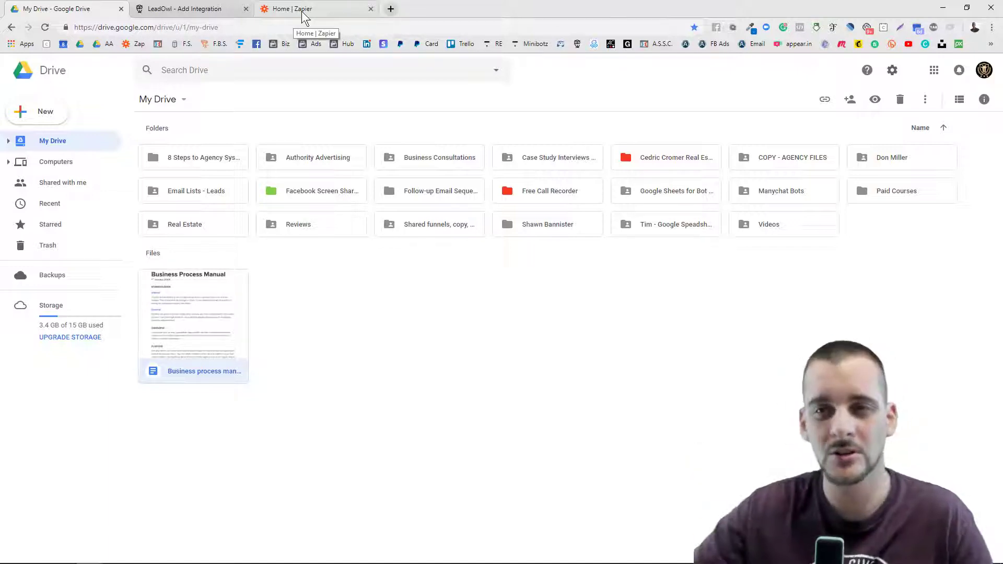
Create a new Google Sheets spreadsheet from the Drive and name it TEST LEAD FORM.
left_click(46, 116)
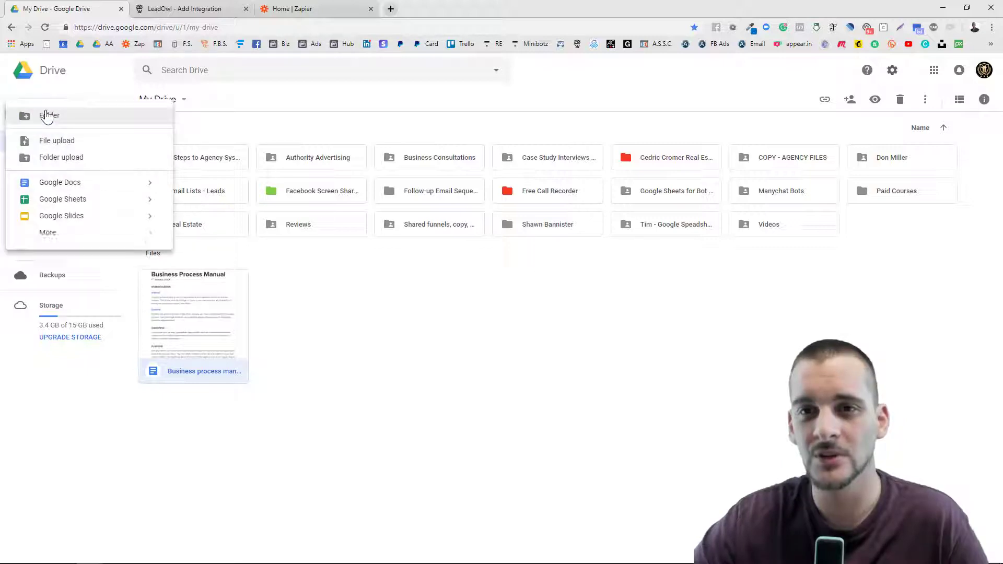
left_click(74, 203)
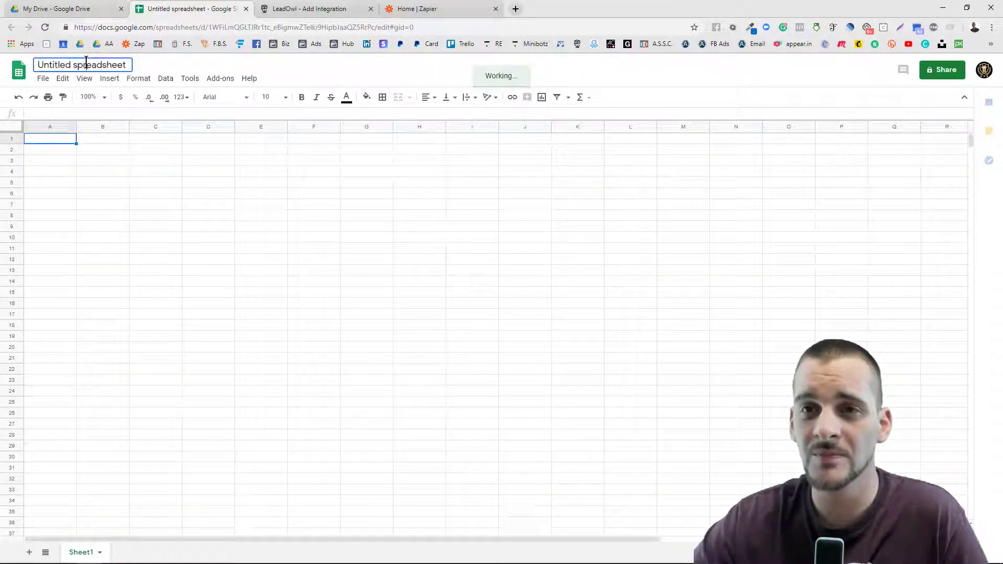
triple_click(87, 66)
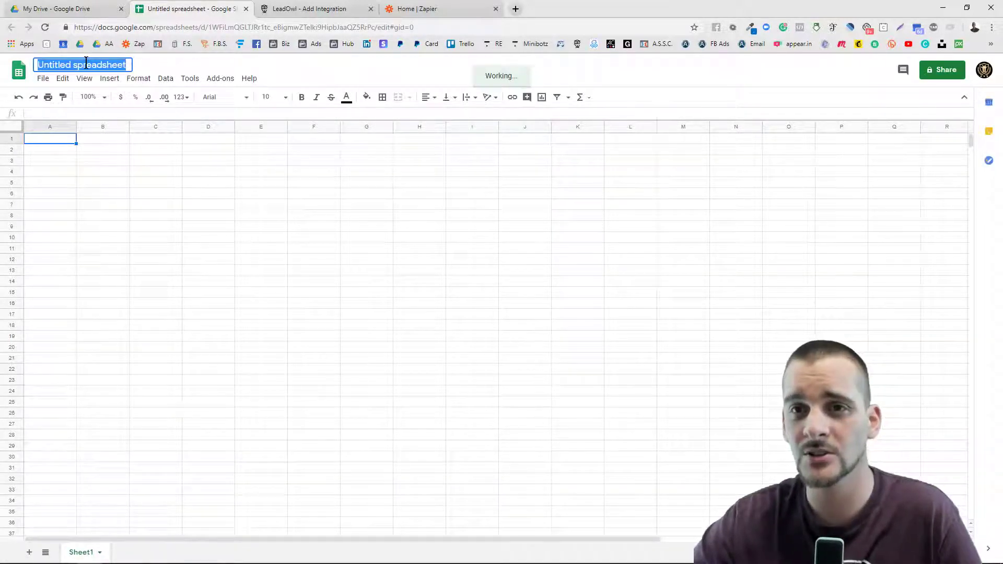
type("TE")
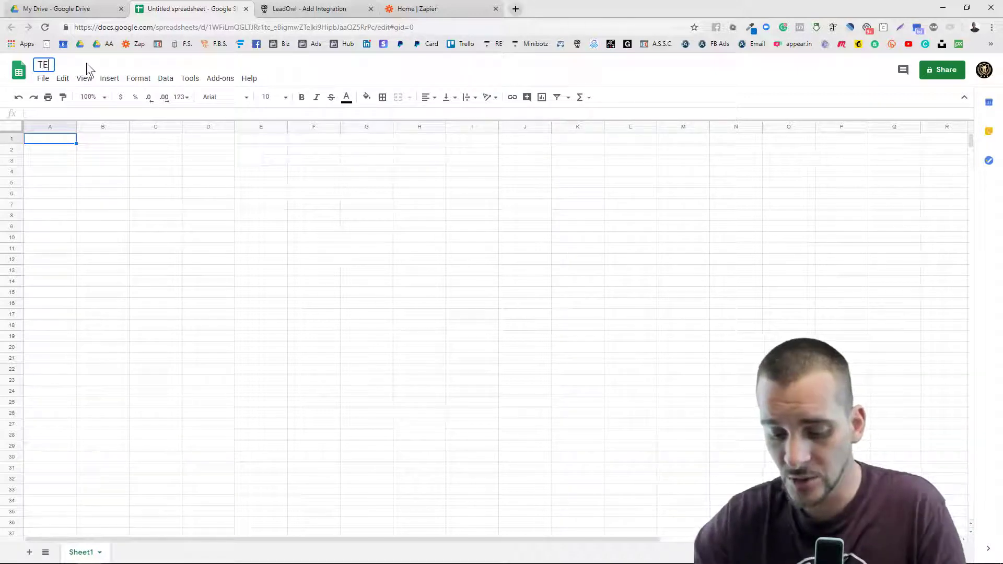
type("ST LE")
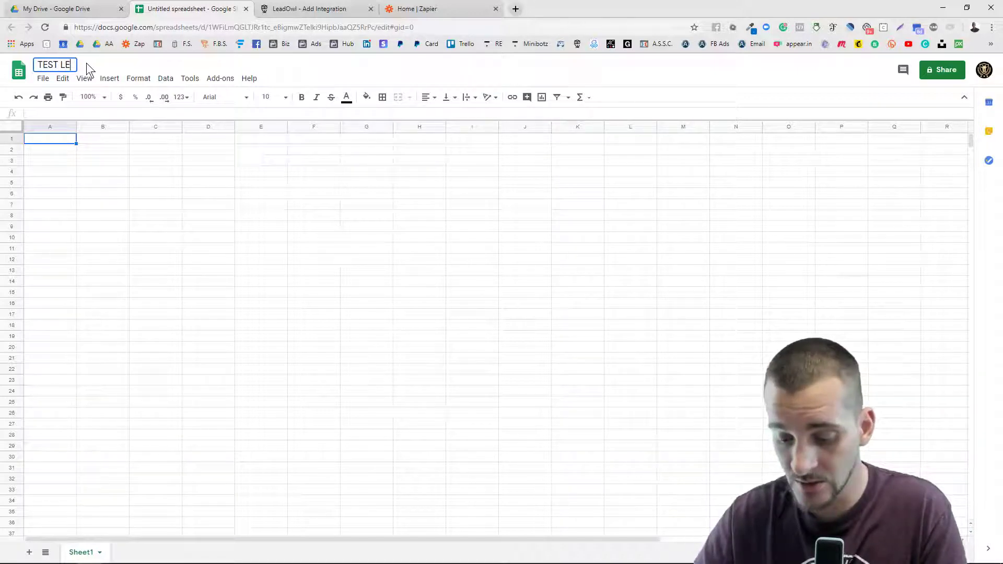
type("AD FORM")
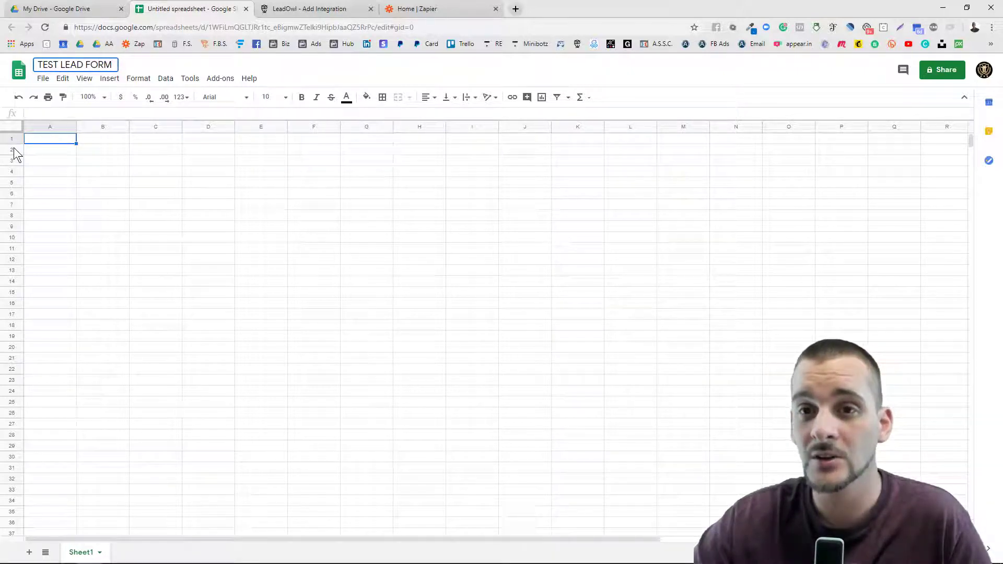
Make row 1 taller and widen columns A, B and C of the sheet.
left_click_drag(14, 144, 16, 156)
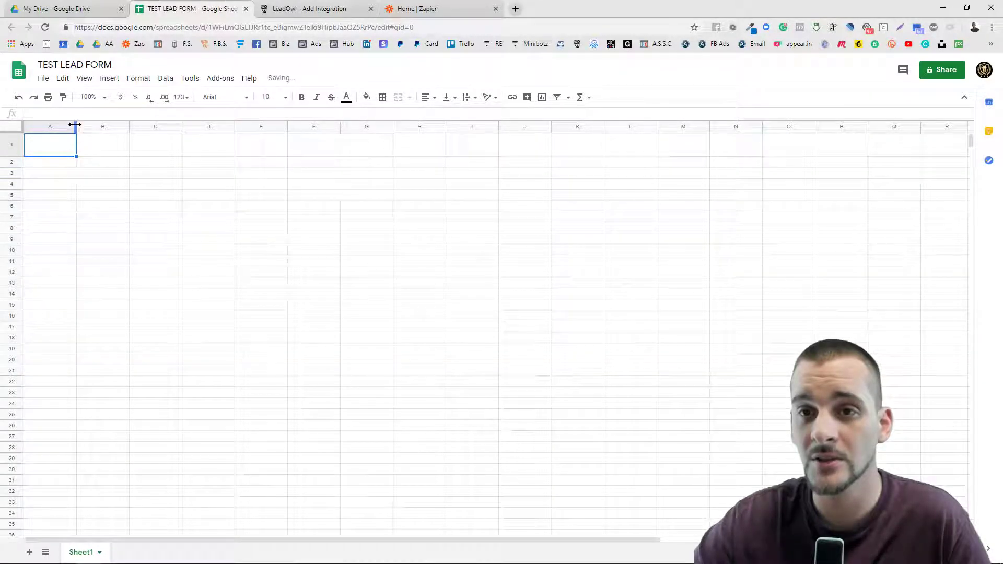
left_click_drag(76, 124, 342, 128)
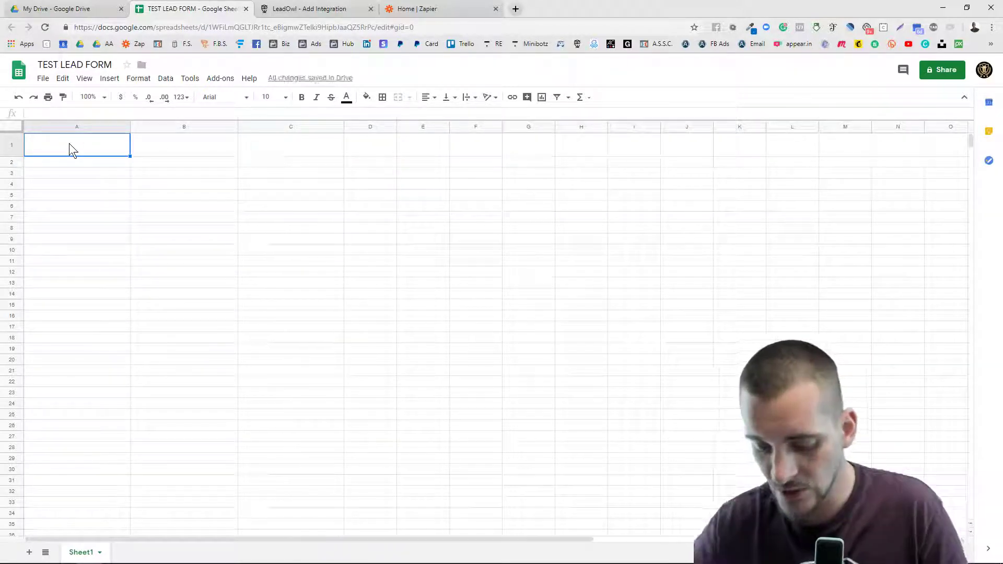
Enter the column headers NAME, EMAIL and PHONE in cells A1 to C1.
type("NAME")
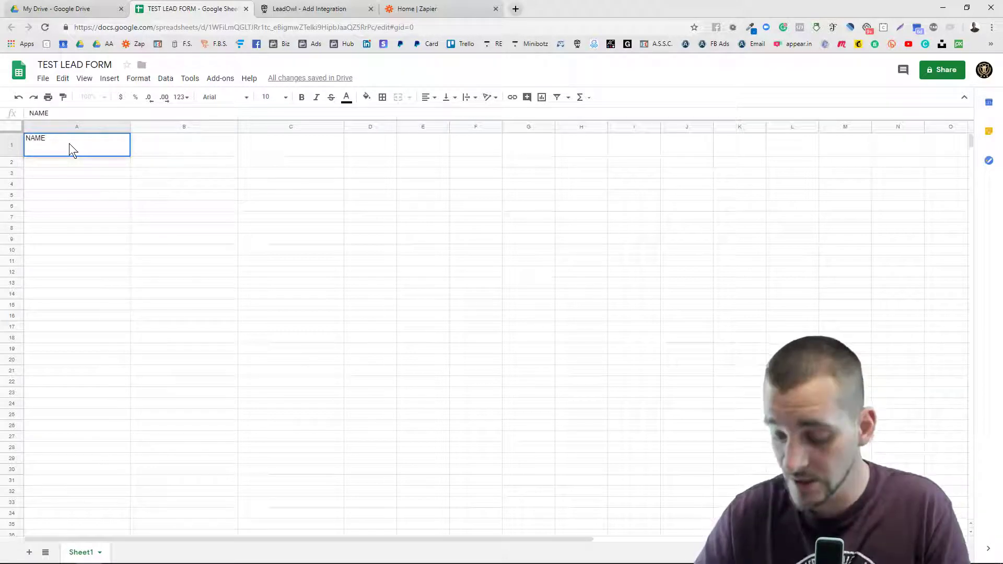
key("Return")
key("Up")
key("Right")
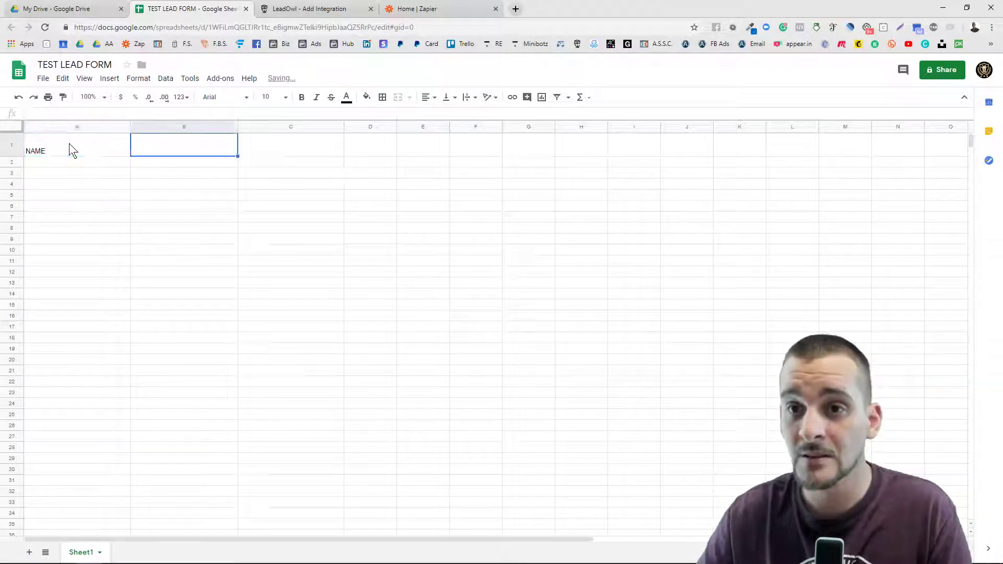
type("EMAIL")
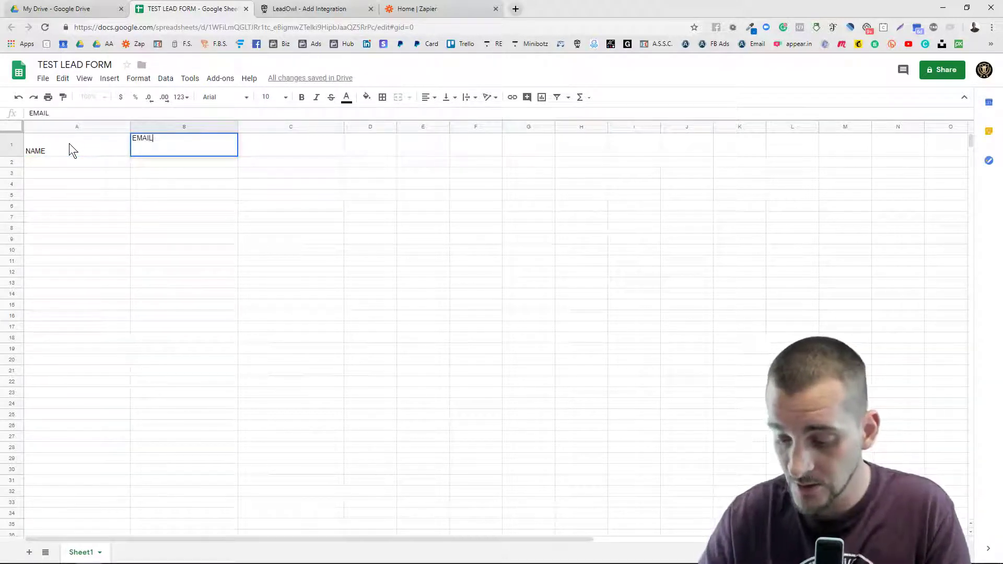
key("Return")
key("Right")
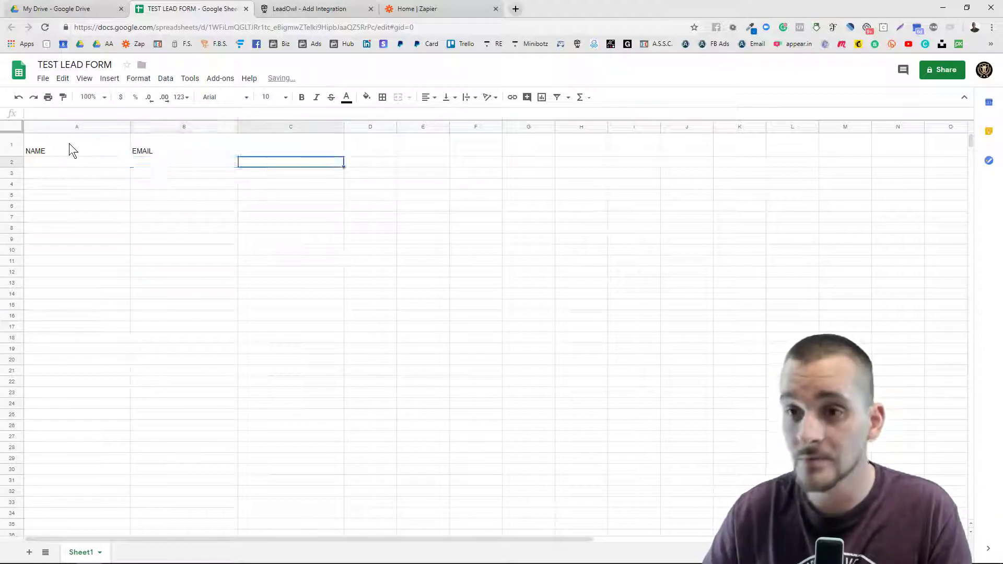
key("Up")
type("Ph")
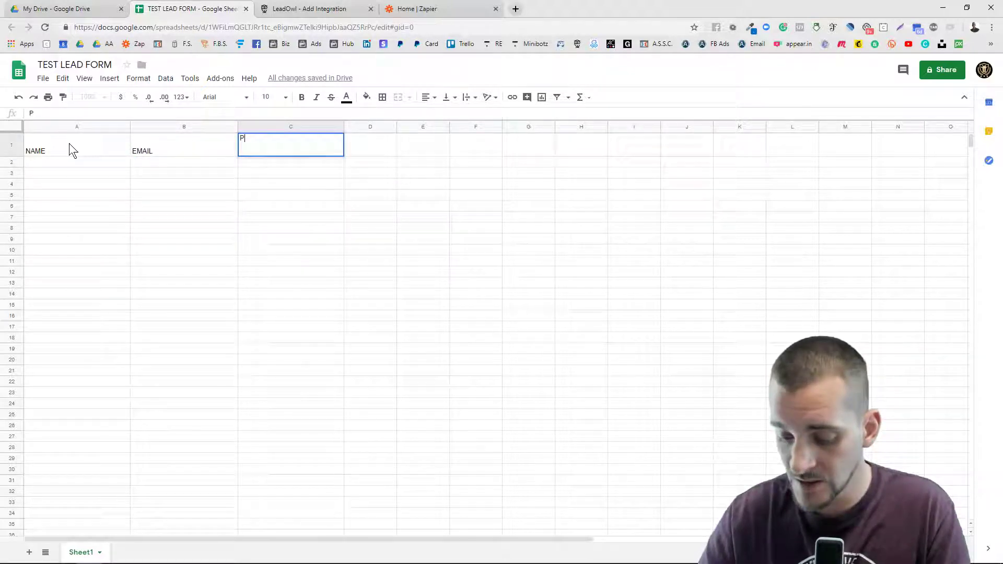
key("BackSpace")
type("HONE")
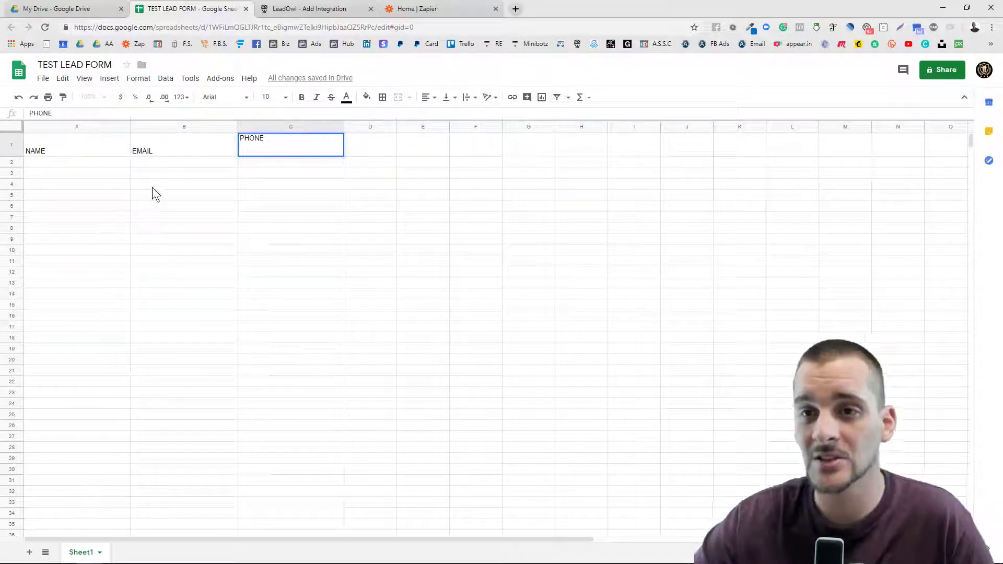
left_click(155, 177)
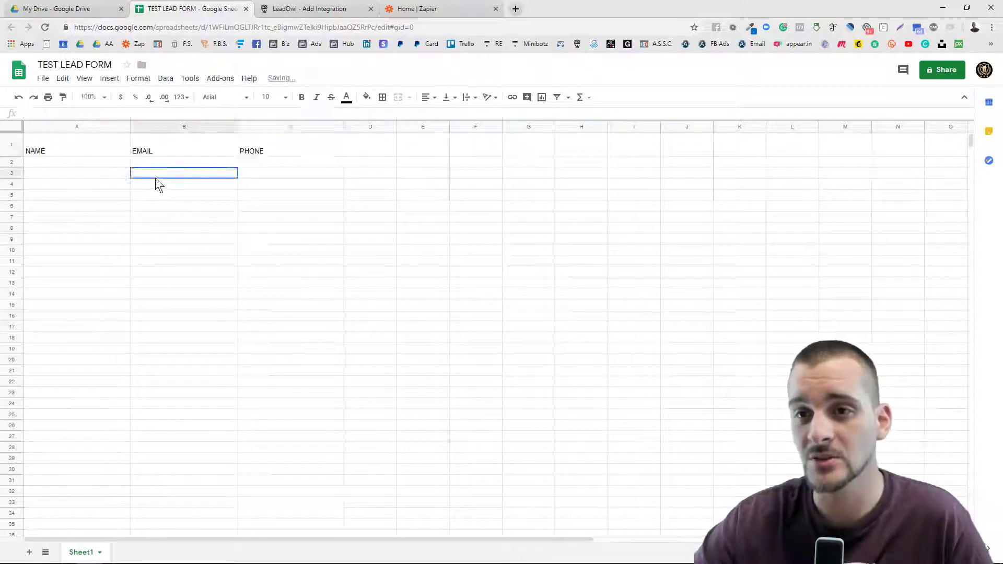
left_click(50, 161)
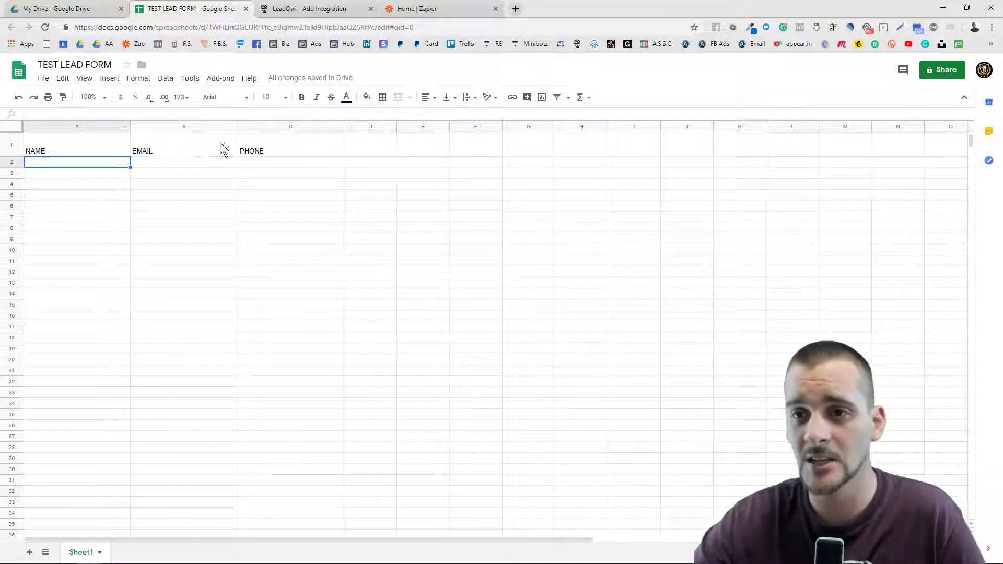
Switch to LeadOwl, start a Zapier + FB Lead Ads integration and copy its webhook link.
left_click(292, 12)
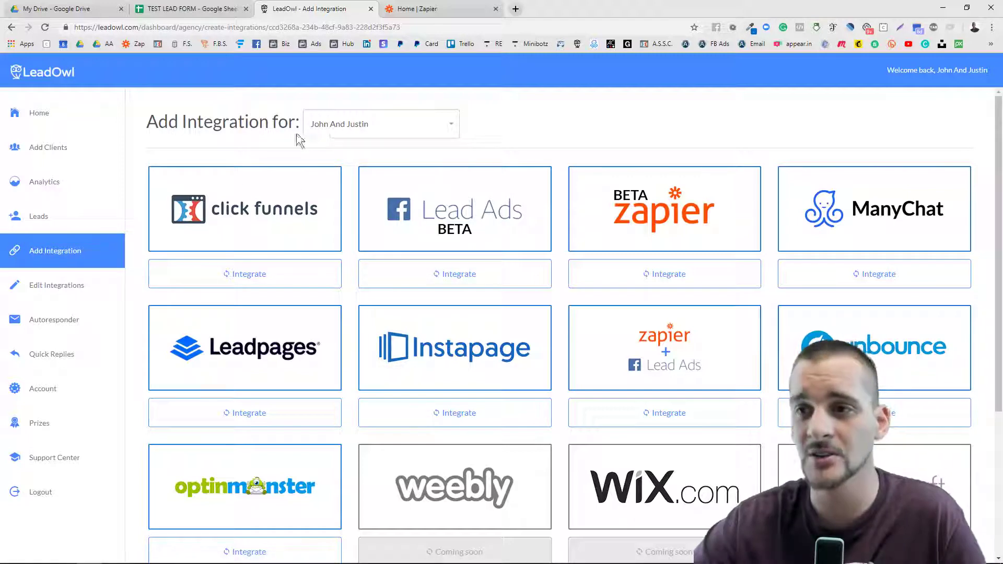
left_click(47, 258)
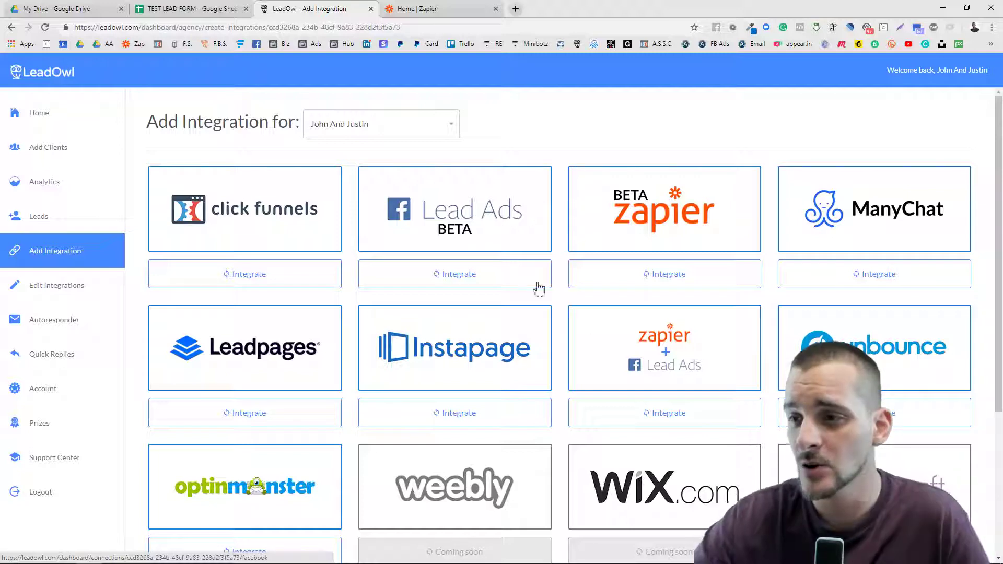
left_click(665, 413)
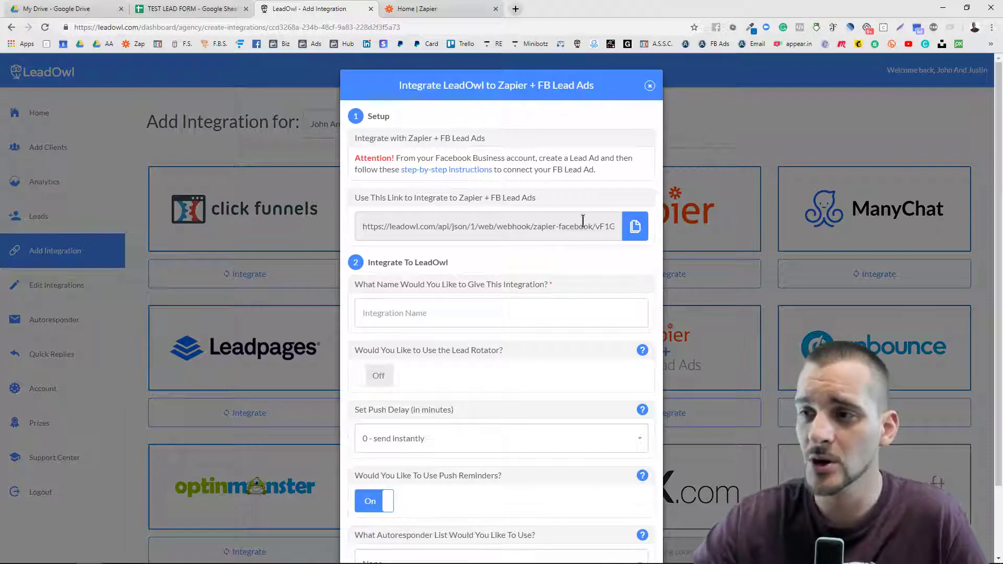
left_click(635, 229)
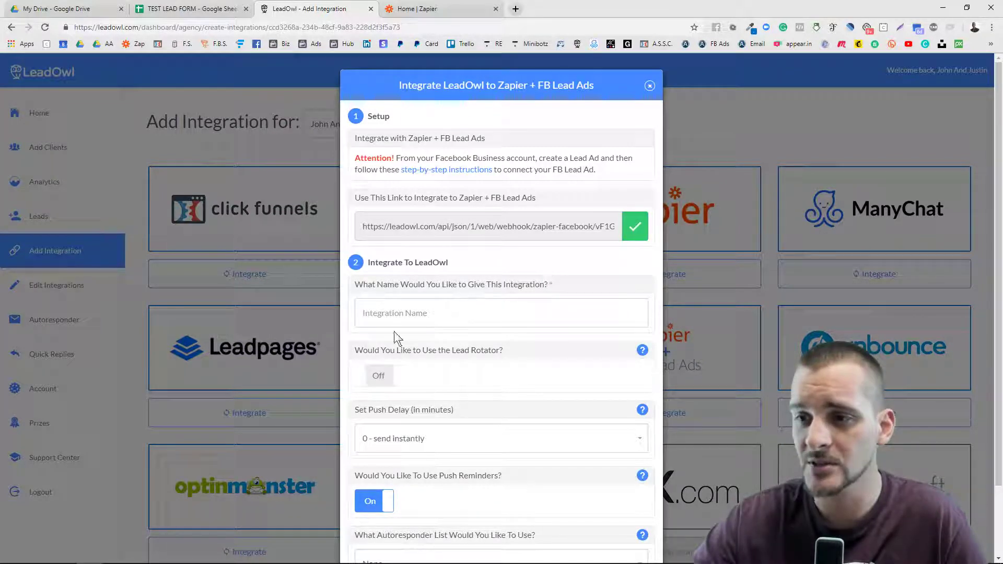
Name the new LeadOwl integration TEST LEADS - FORM.
left_click(409, 312)
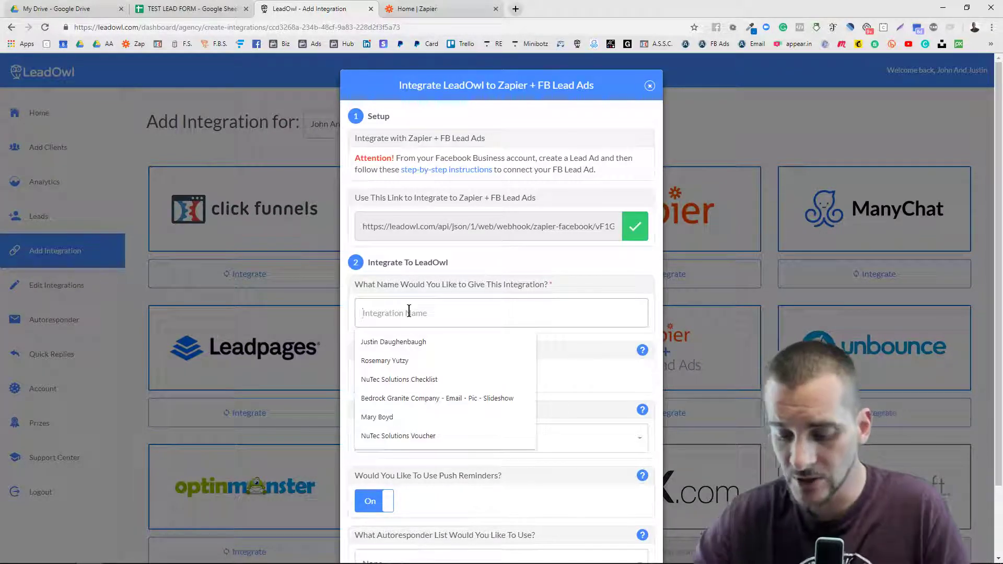
type("TEST LEADS - FORM")
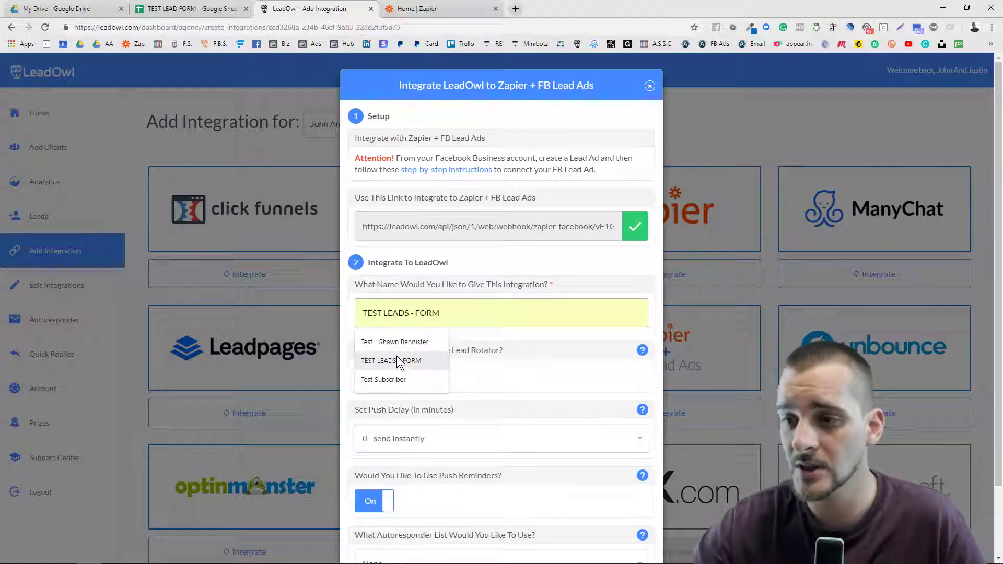
left_click(397, 361)
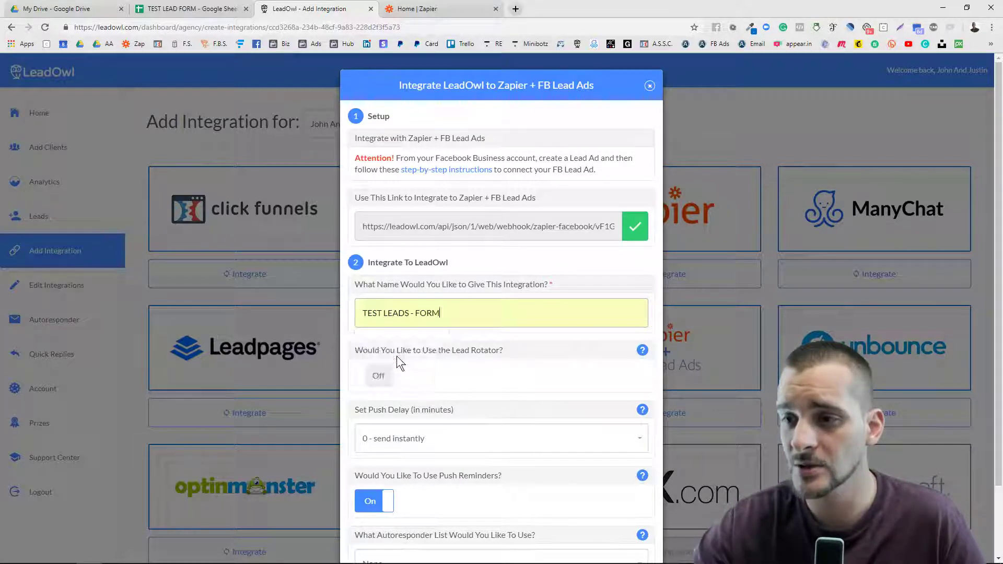
Complete the integration with the lead rotator off, instant push, push reminders on and no autoresponder list.
scroll(453, 379, "down", 2)
left_click(378, 294)
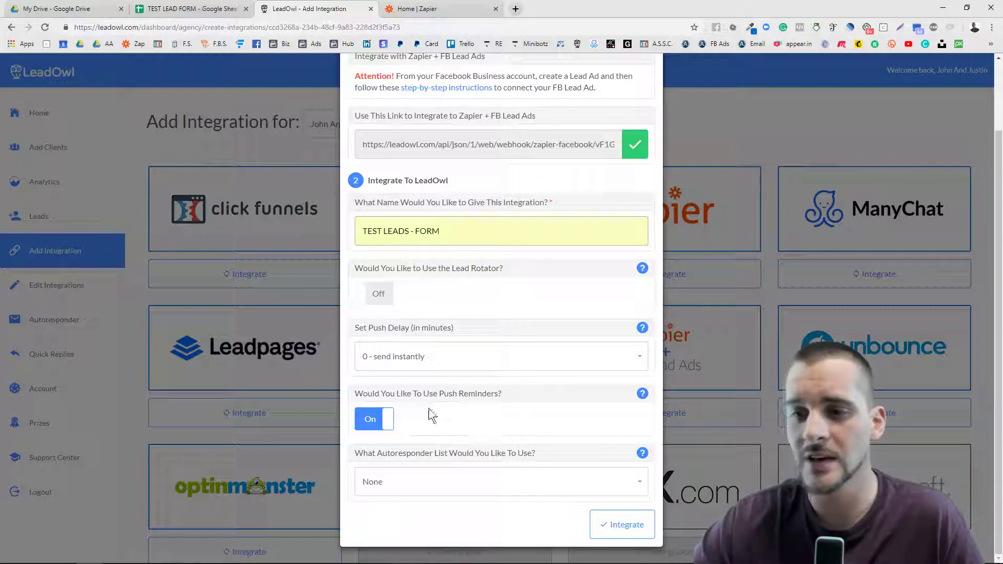
left_click(387, 420)
left_click(385, 419)
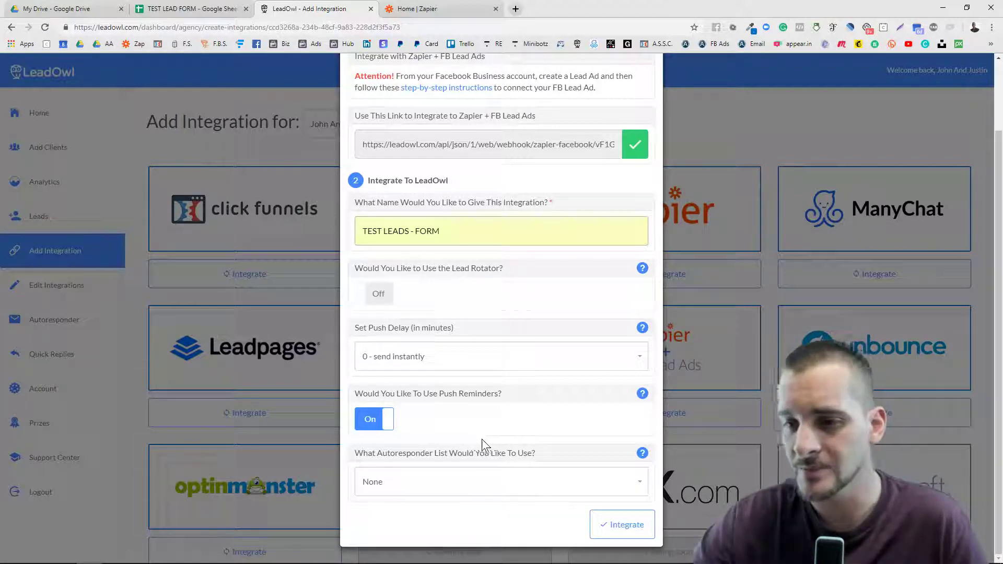
left_click(449, 487)
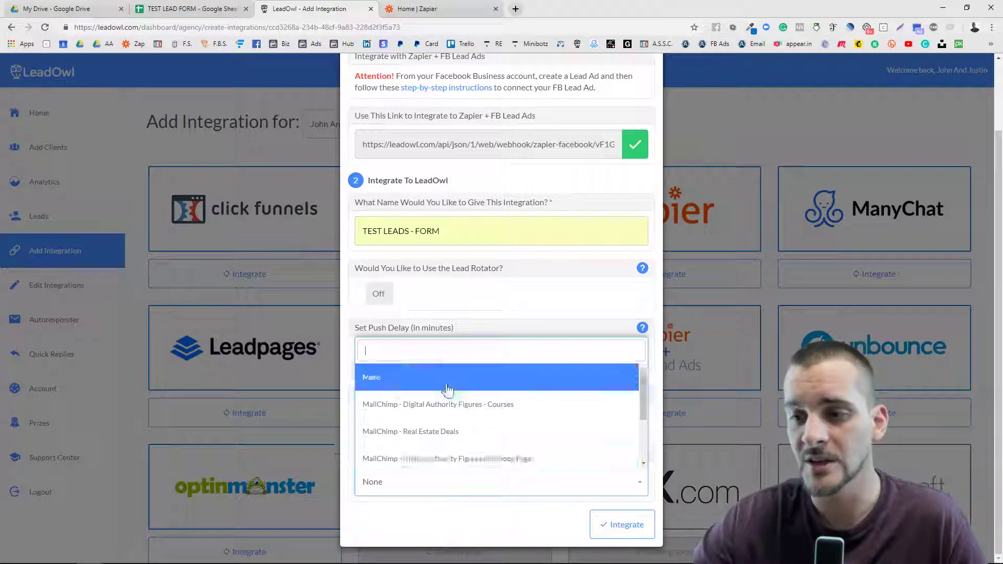
scroll(433, 439, "down", 2)
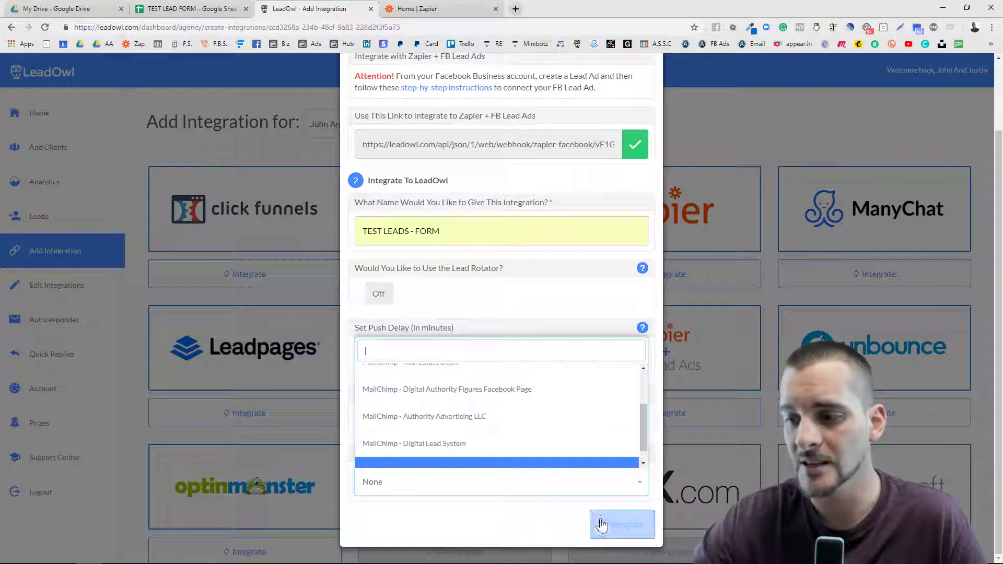
left_click(400, 480)
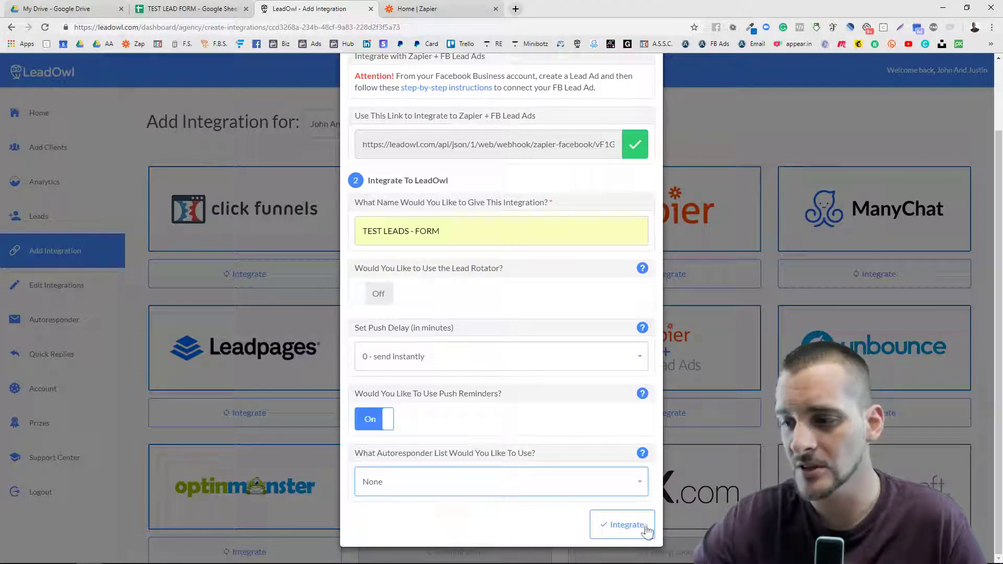
left_click(622, 533)
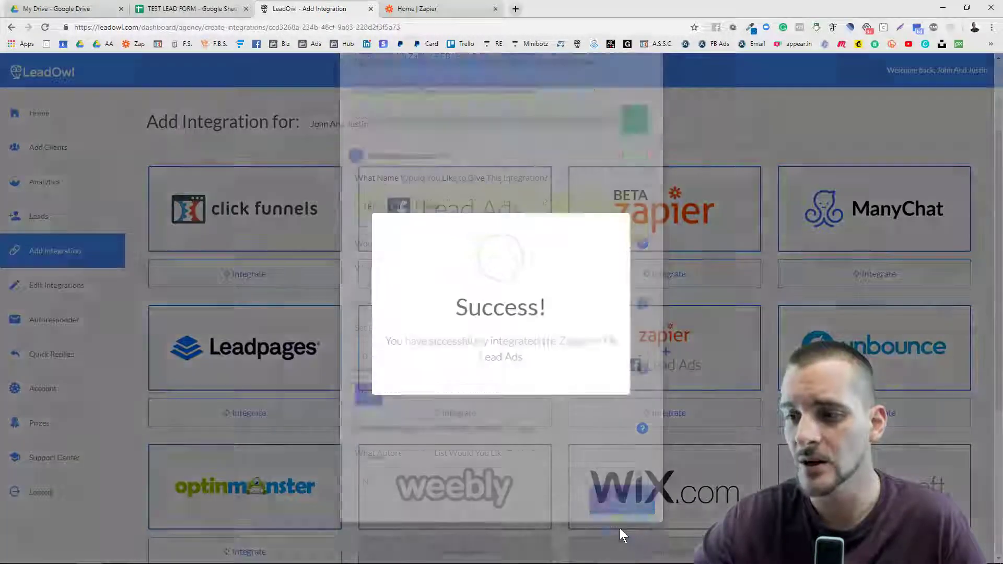
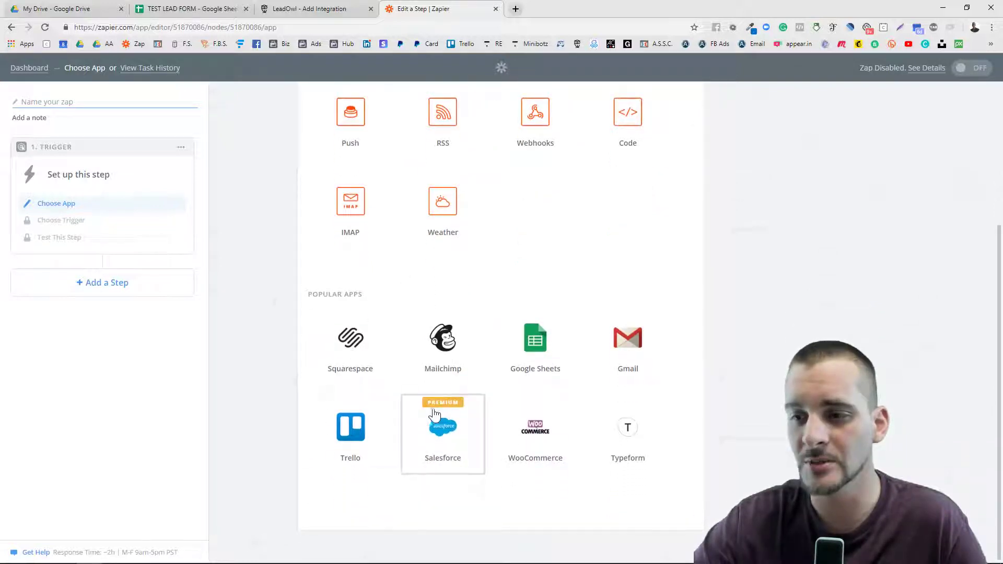
Choose Facebook Lead Ads as the trigger app with the New Lead trigger.
scroll(426, 356, "up", 4)
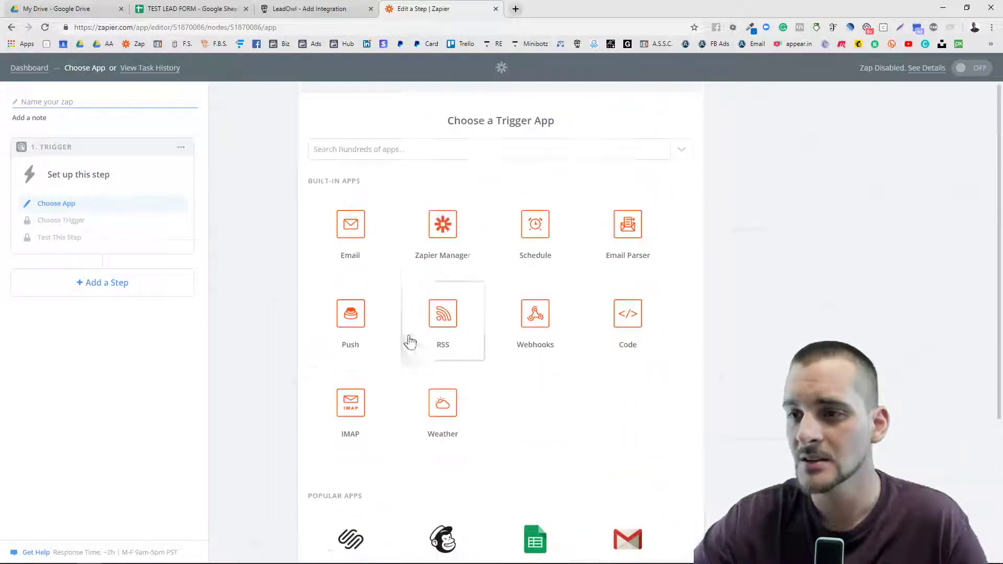
left_click(375, 153)
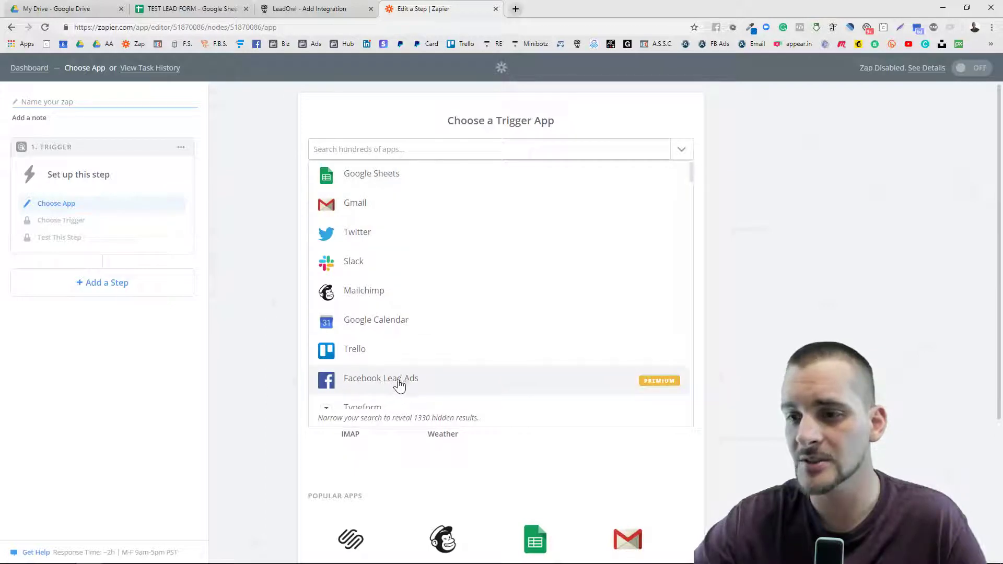
left_click(400, 385)
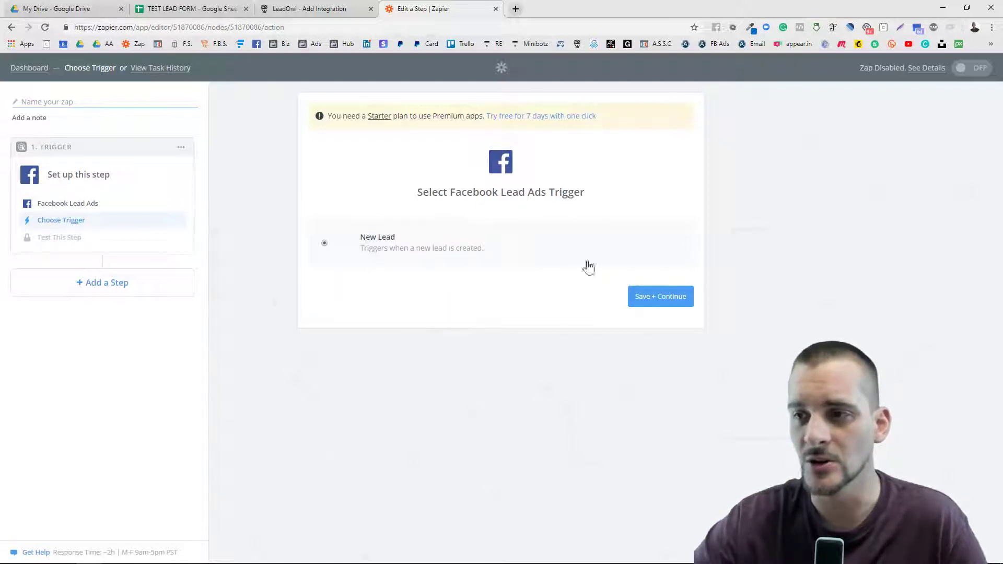
left_click(663, 302)
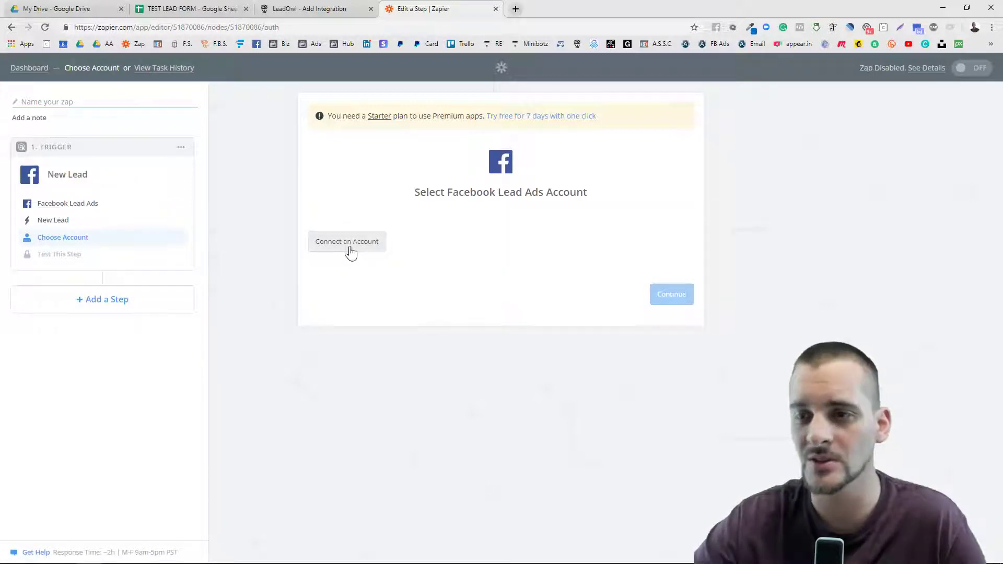
Connect a Facebook Lead Ads account to the trigger, test the connection and save it.
left_click(349, 249)
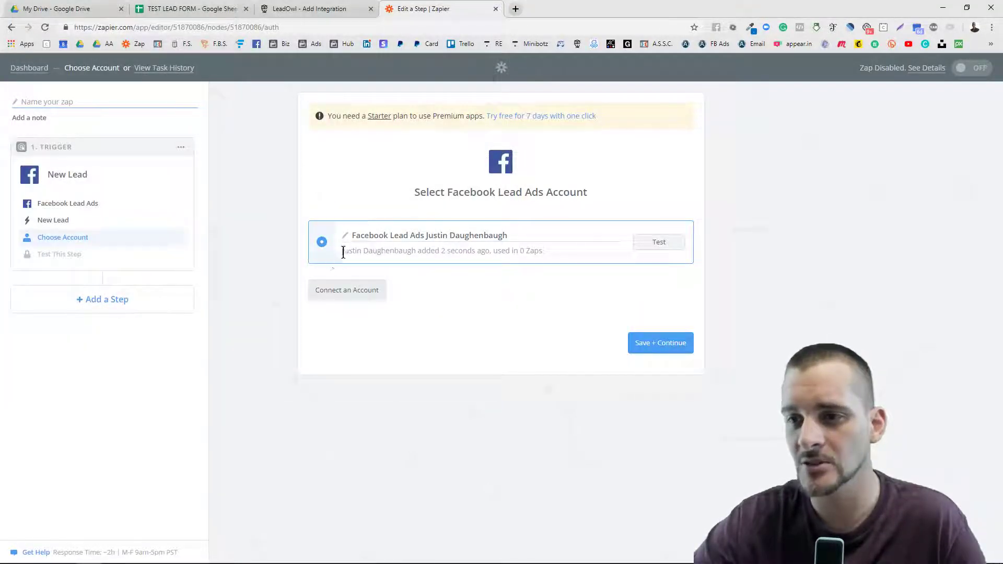
left_click_drag(343, 252, 450, 252)
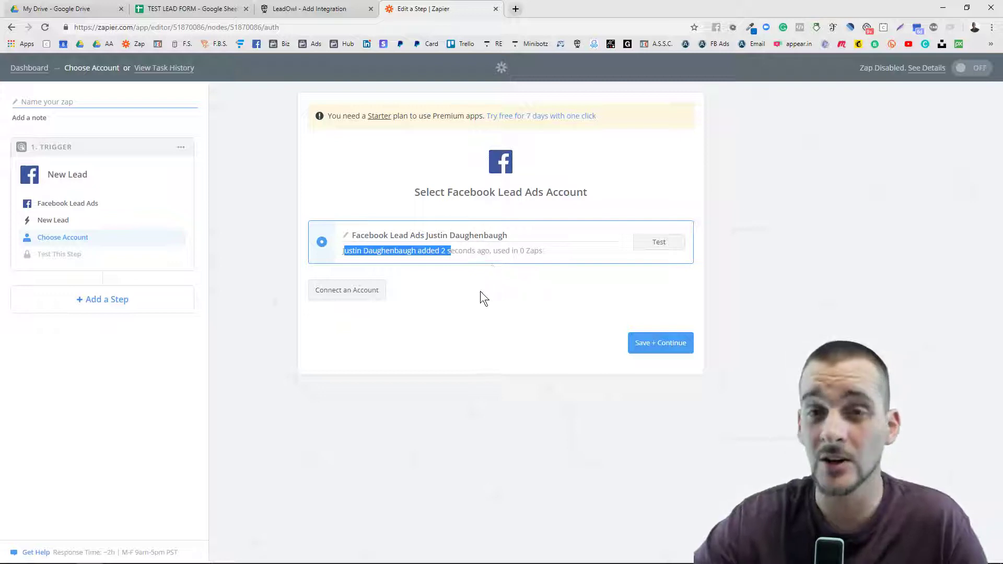
left_click(651, 245)
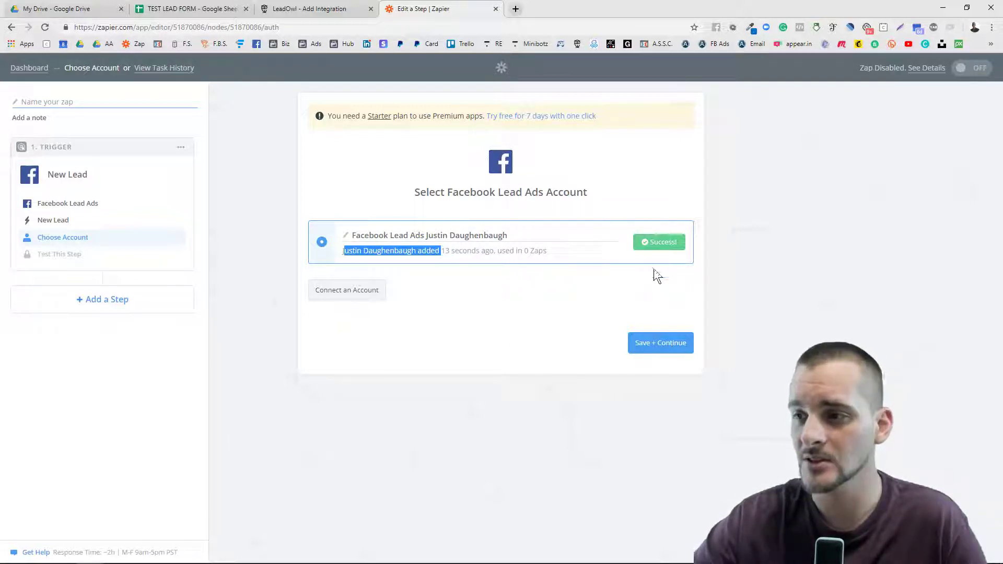
left_click(658, 348)
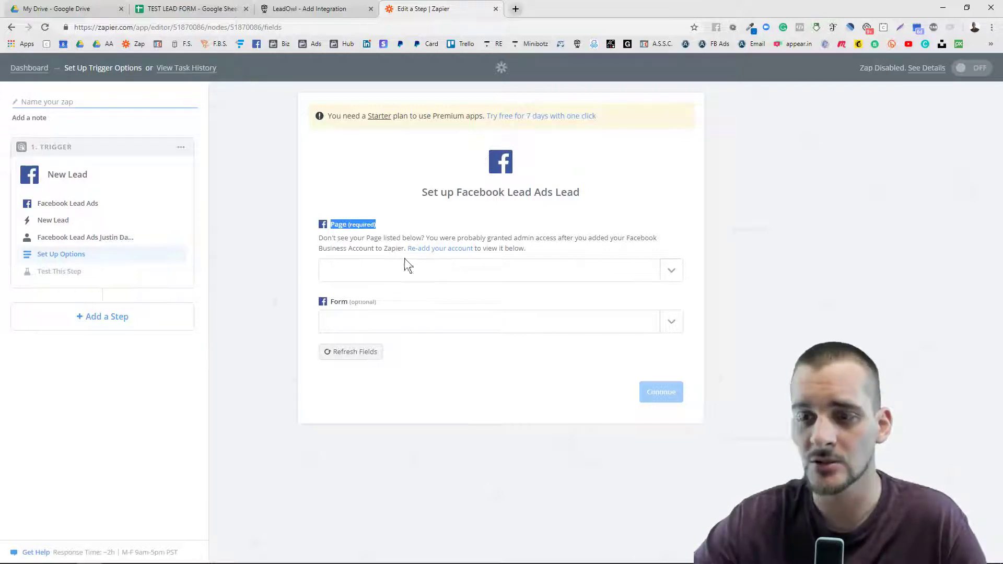
Set the trigger's page to Authority Advertising LLC and form to Real Estate - Free PDF, and pull in Lead A as the sample.
left_click(672, 274)
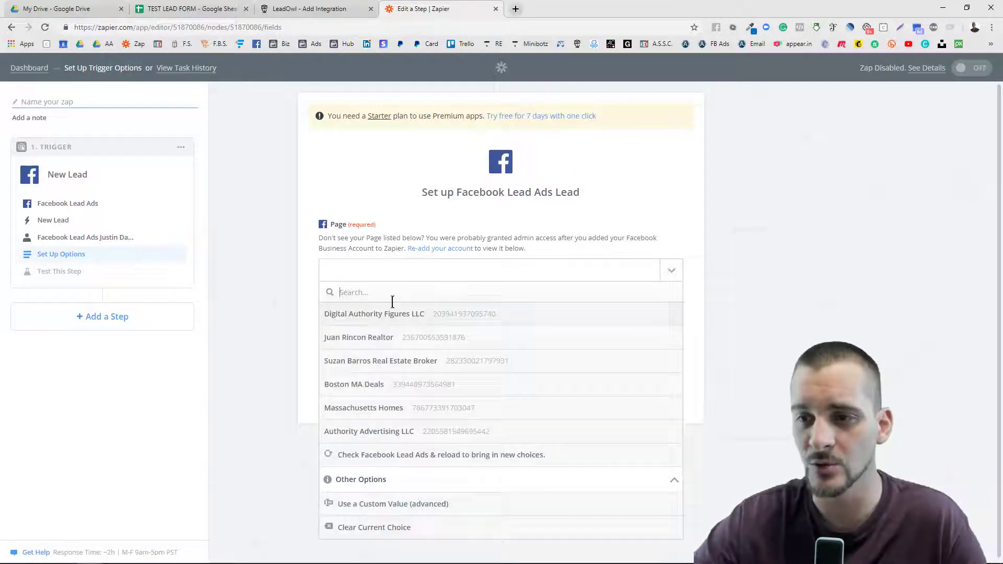
left_click(365, 433)
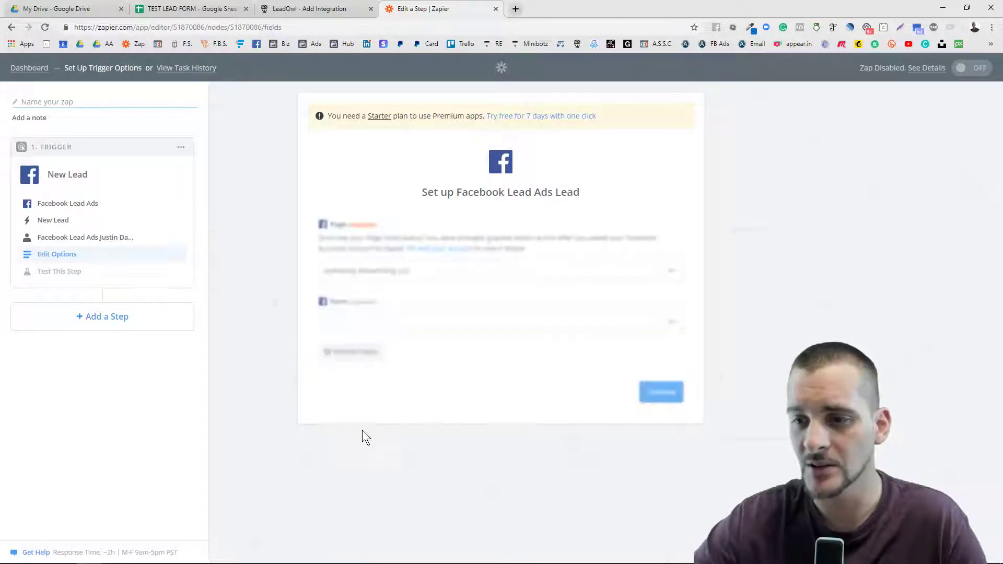
left_click(669, 323)
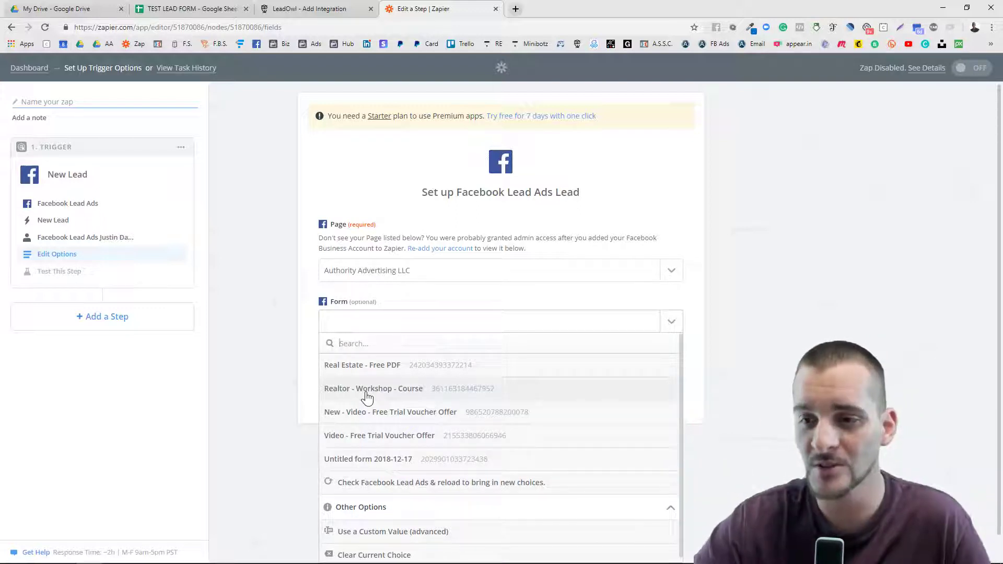
left_click(393, 367)
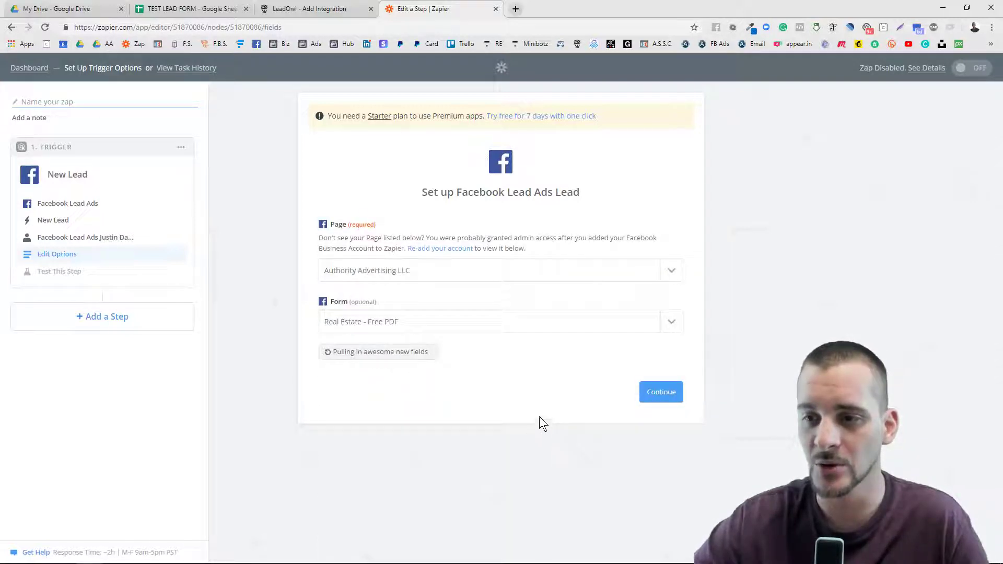
left_click(659, 396)
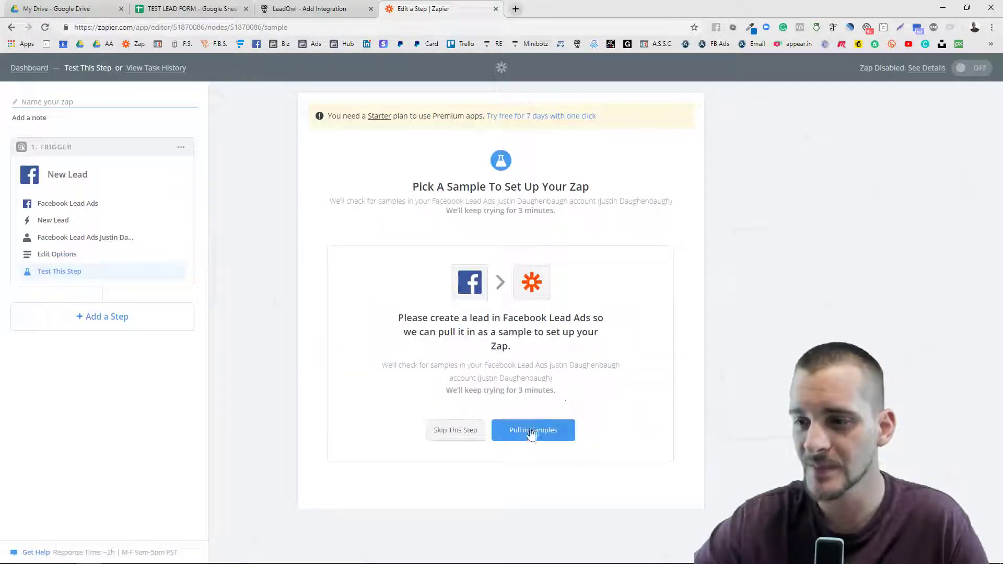
left_click(528, 433)
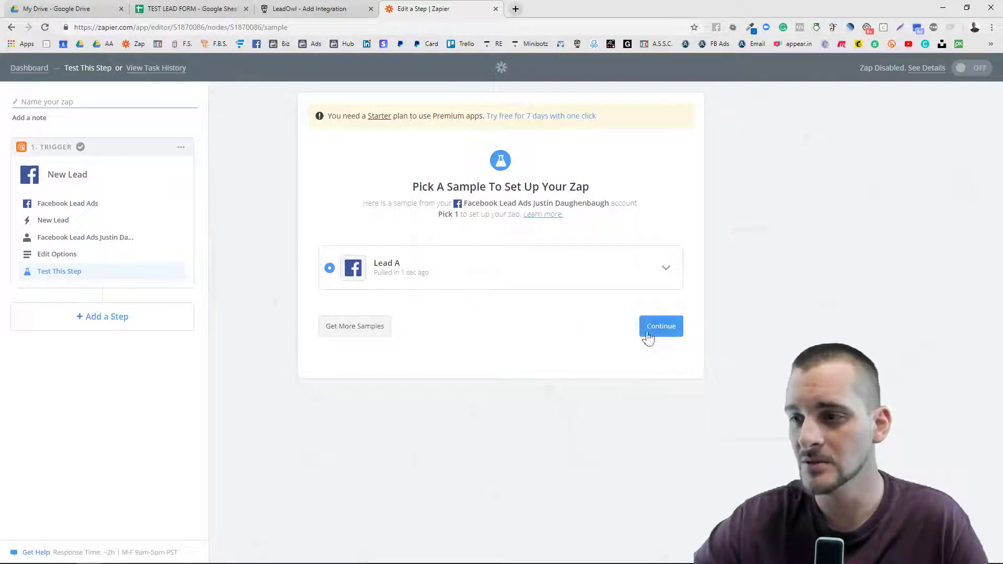
left_click(670, 332)
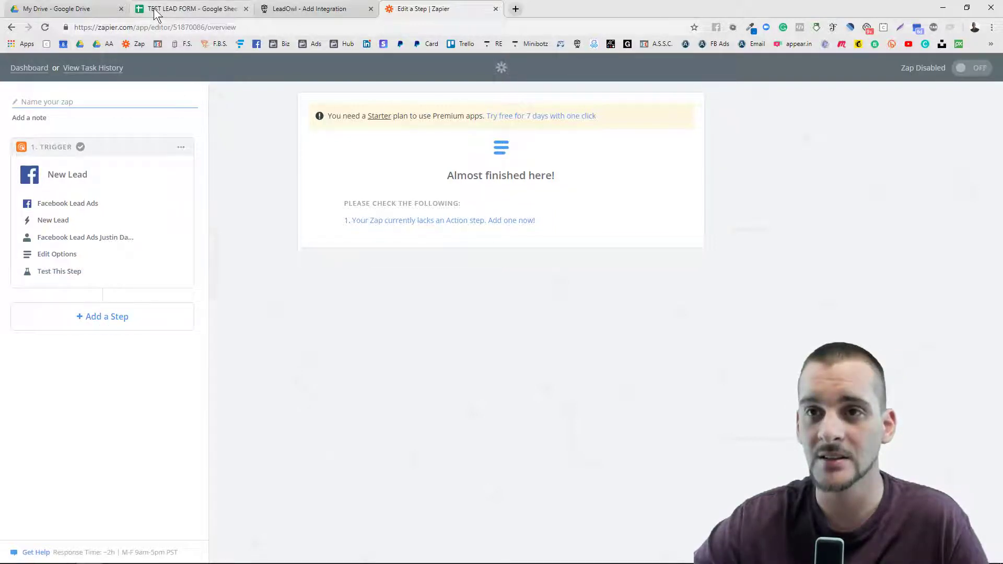
Add an action step that uses Google Sheets with the Create Spreadsheet Row action.
left_click(124, 321)
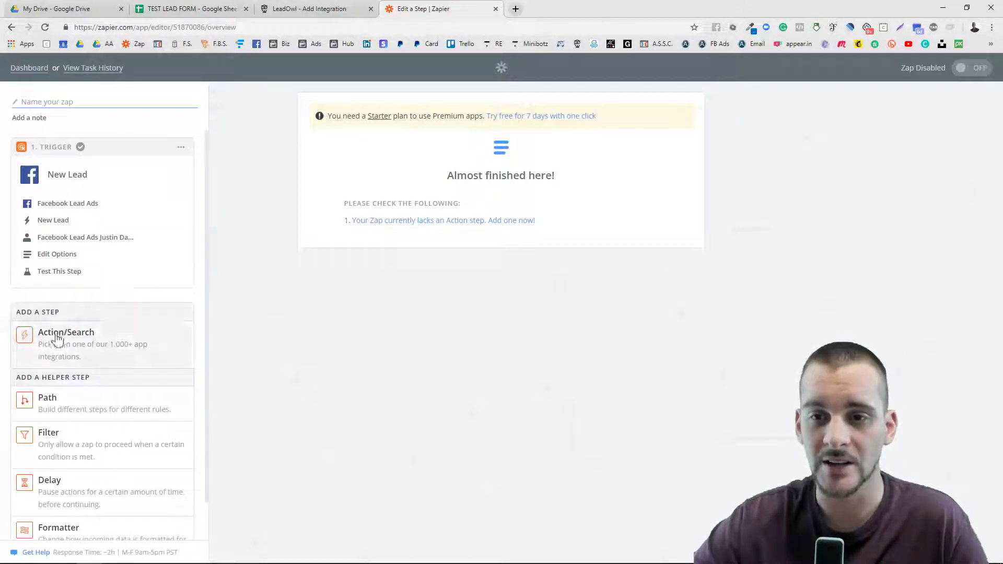
left_click(85, 343)
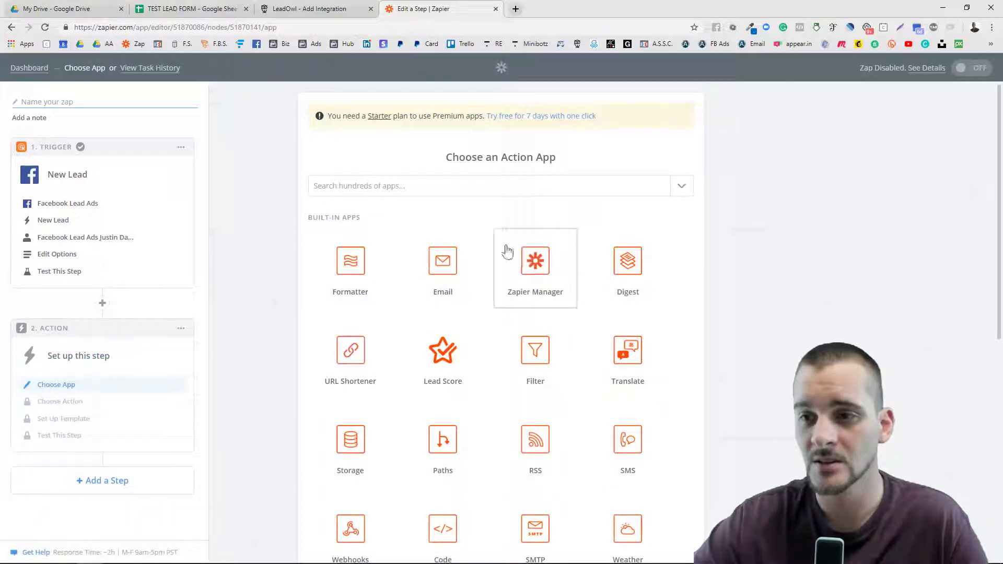
scroll(425, 266, "down", 8)
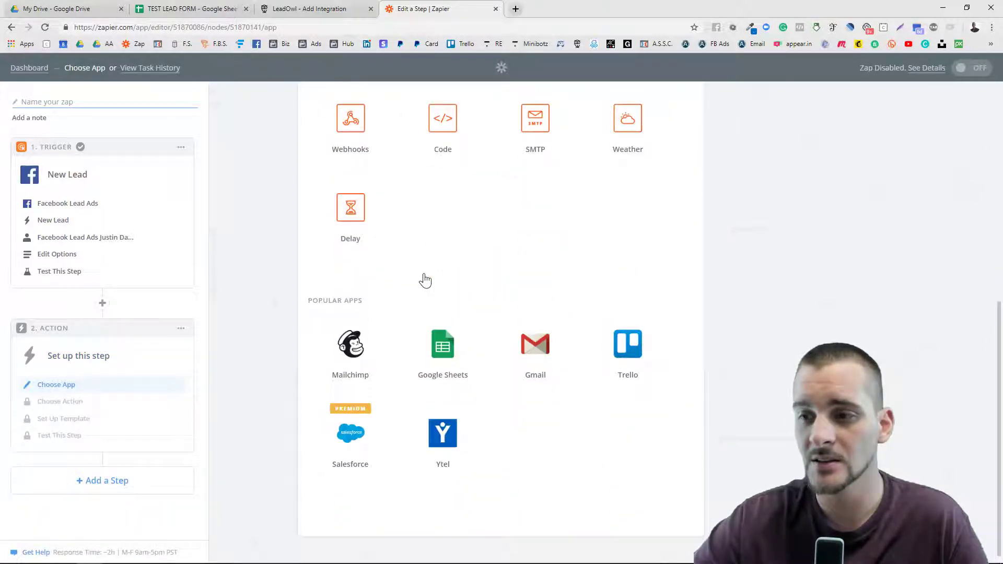
left_click(445, 351)
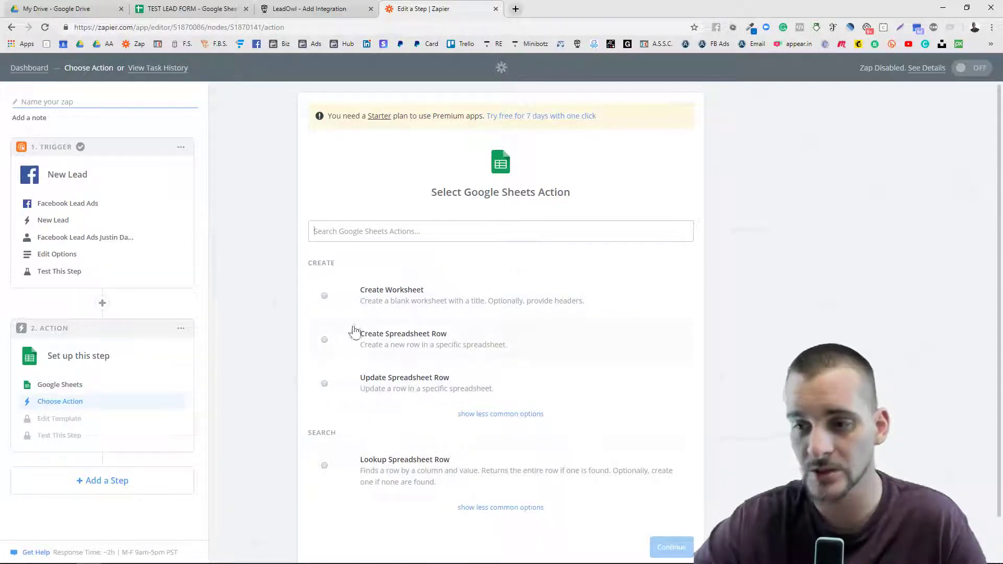
left_click(325, 340)
scroll(690, 531, "down", 1)
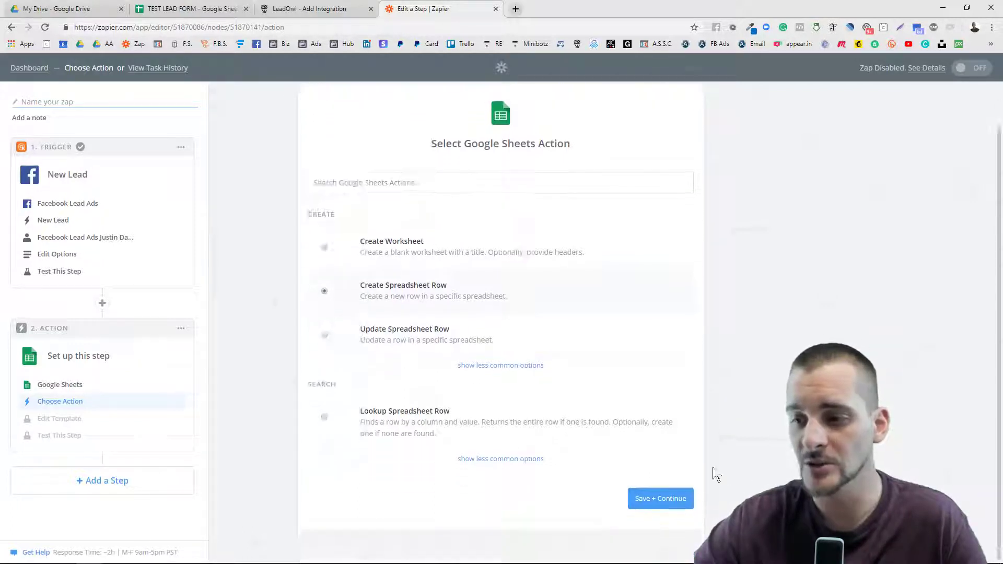
left_click(660, 496)
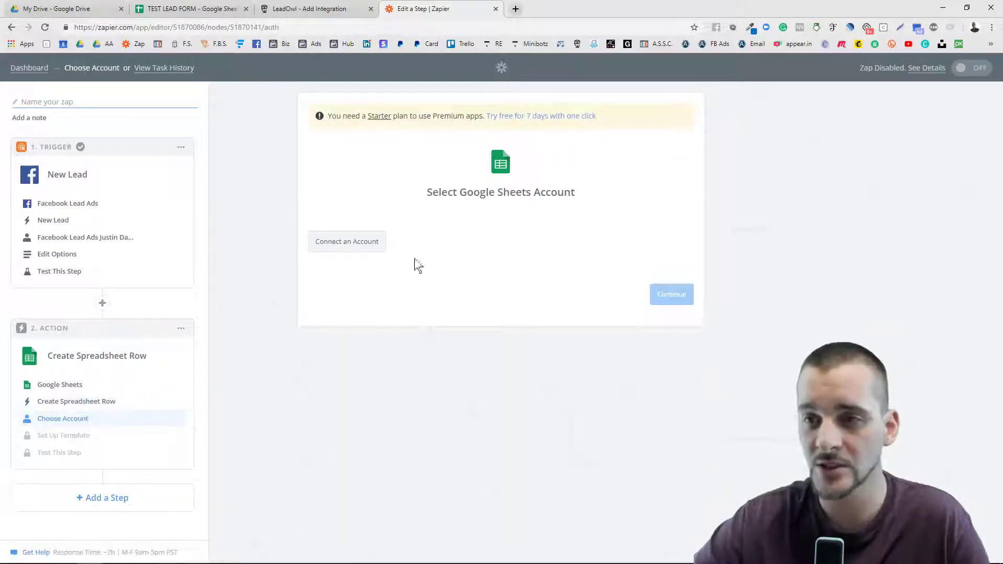
Connect the business's Google account to the Google Sheets action, allow Zapier access and save it.
left_click(354, 245)
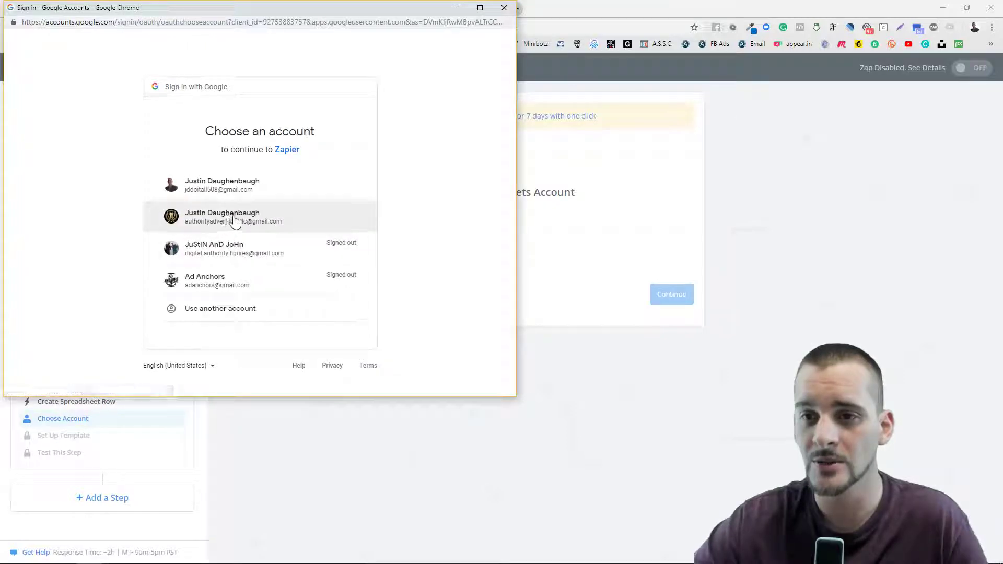
left_click(233, 217)
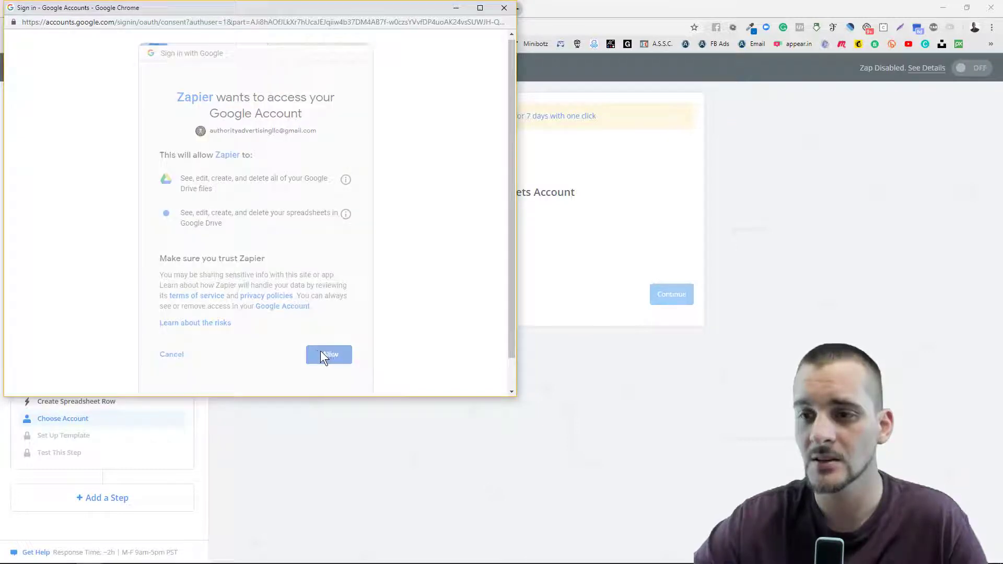
left_click(320, 357)
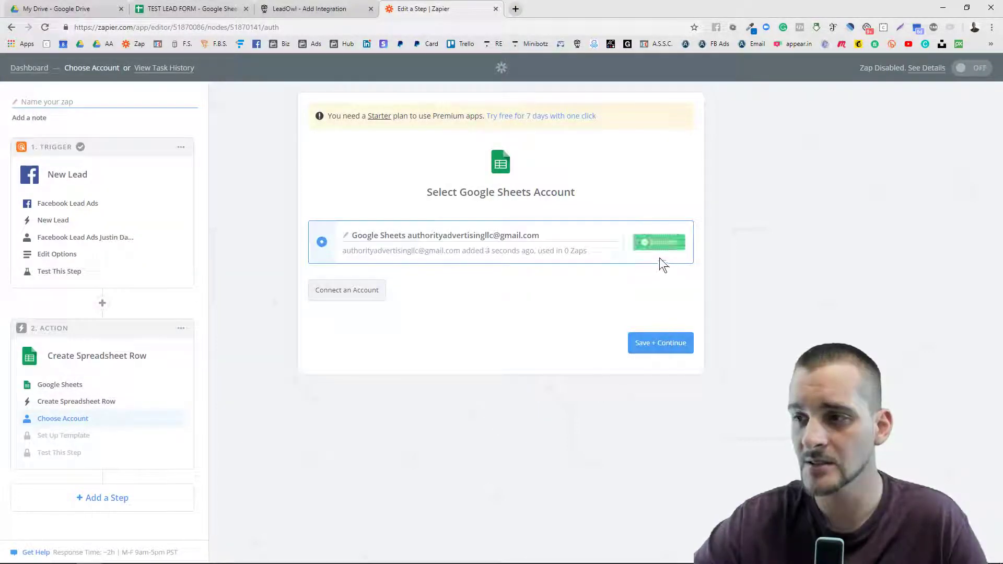
left_click(661, 348)
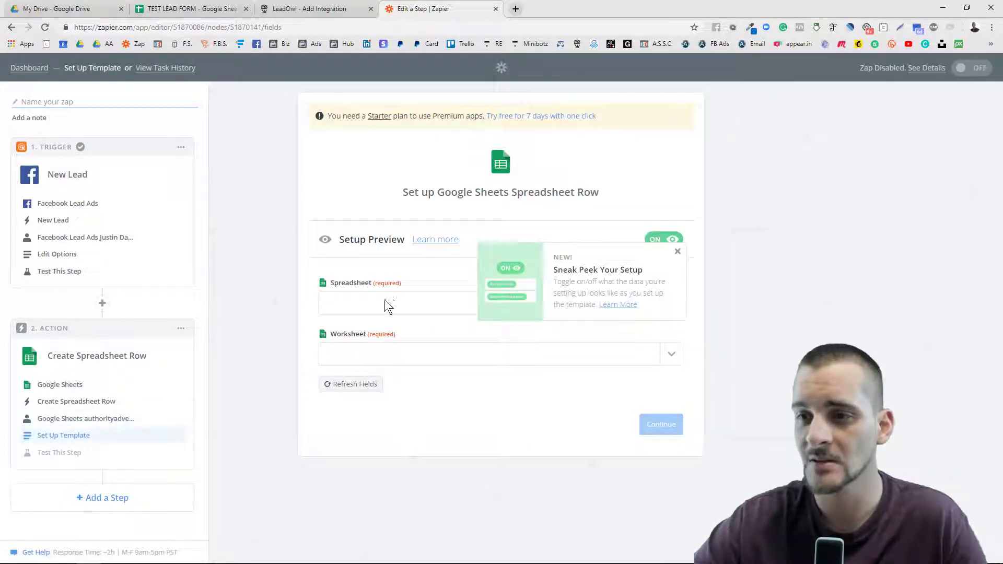
Dismiss the setup preview tip and set the spreadsheet to TEST LEAD FORM with worksheet Sheet1.
left_click(678, 253)
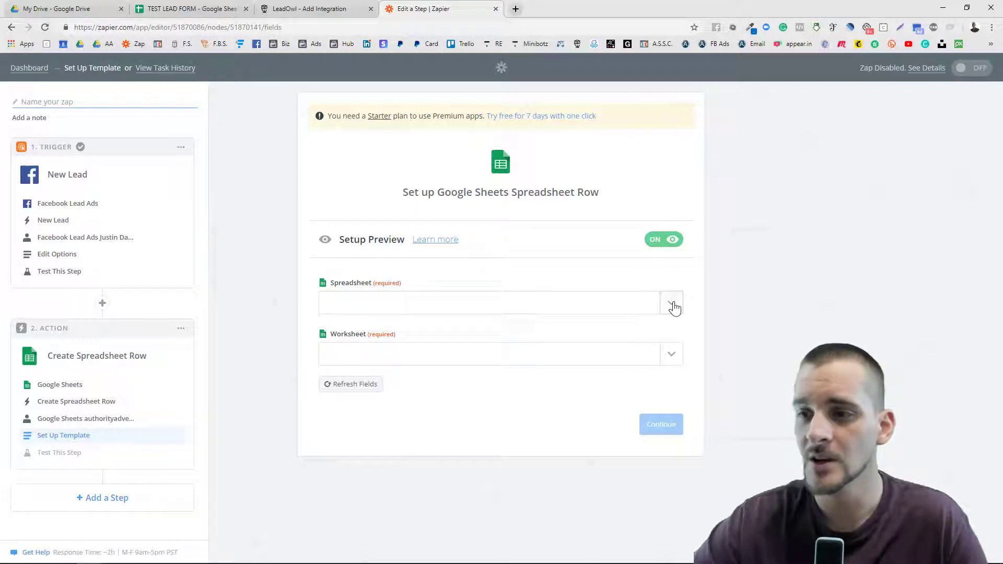
left_click(673, 305)
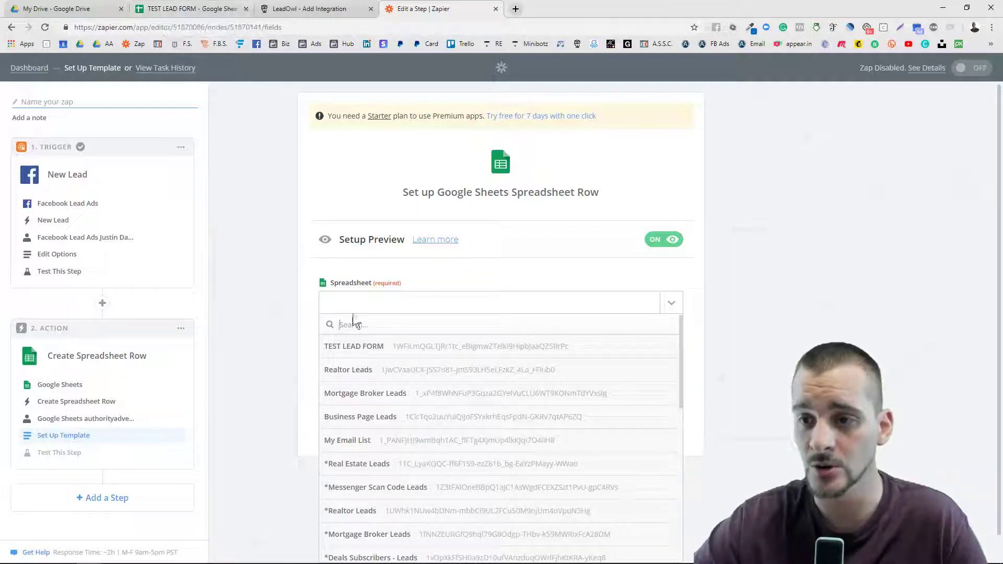
left_click(363, 347)
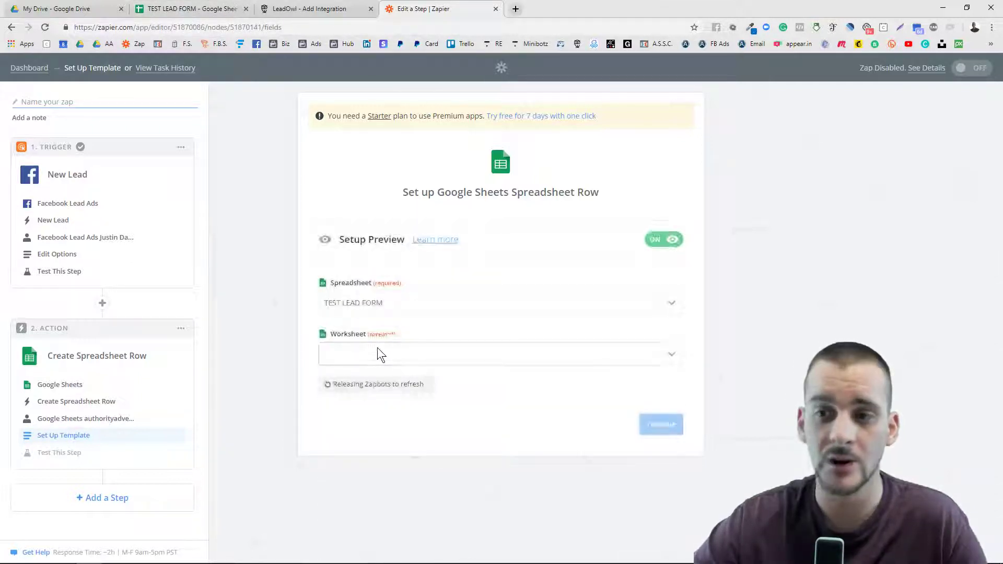
left_click(673, 357)
left_click(345, 398)
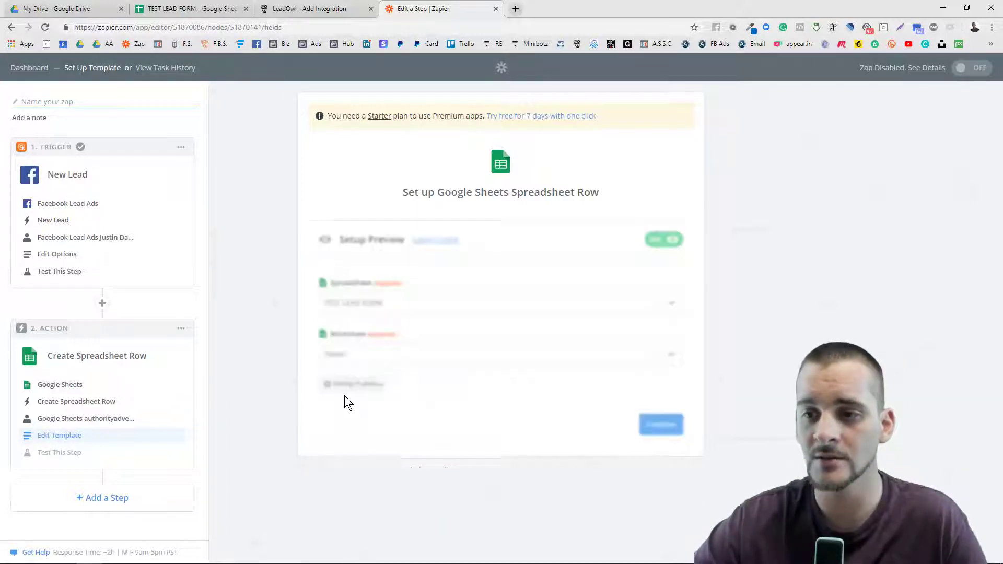
Map the sheet's NAME, EMAIL and PHONE columns to the lead's Full Name, Email and Phone Number fields, and proceed to testing.
scroll(426, 390, "down", 2)
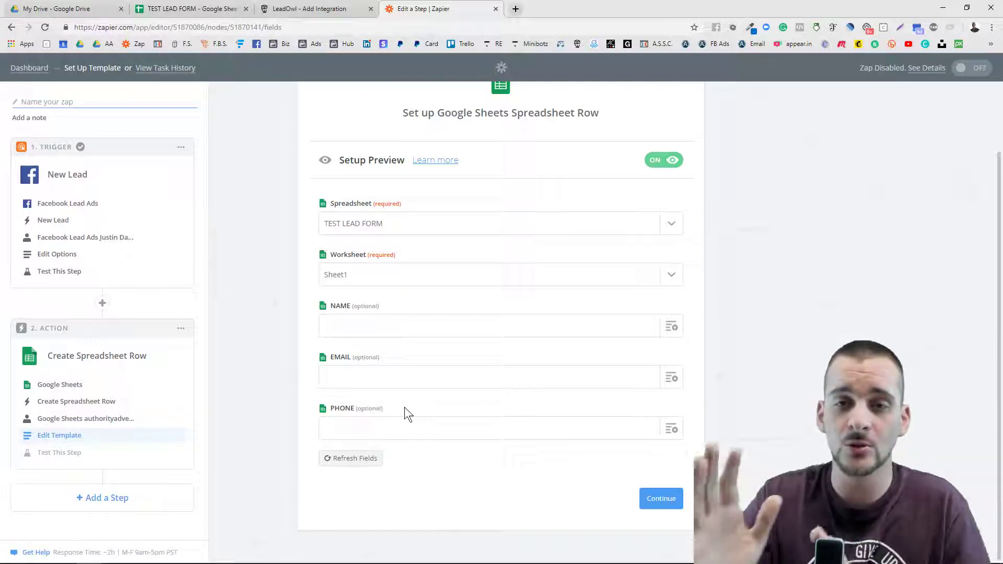
left_click(673, 328)
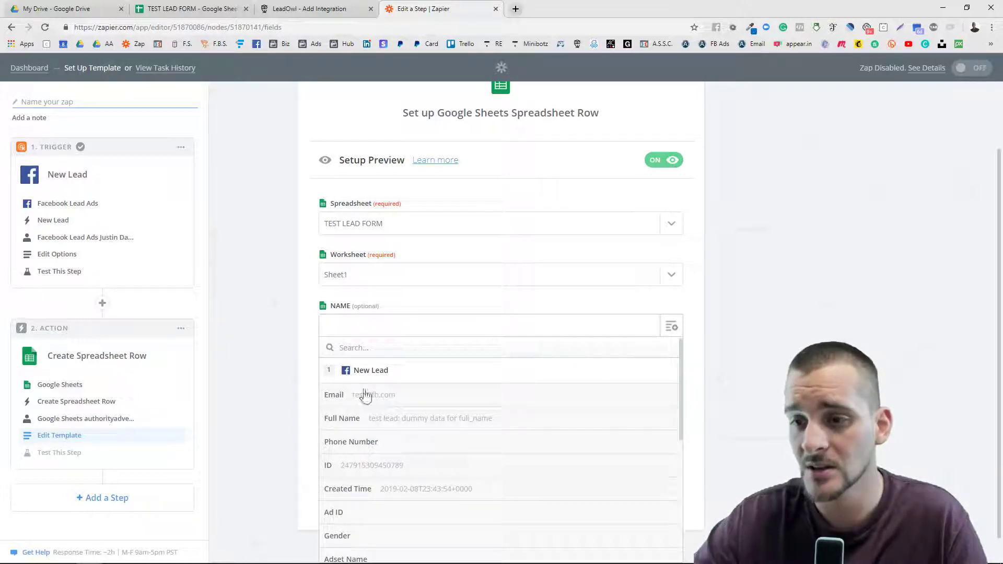
left_click(361, 424)
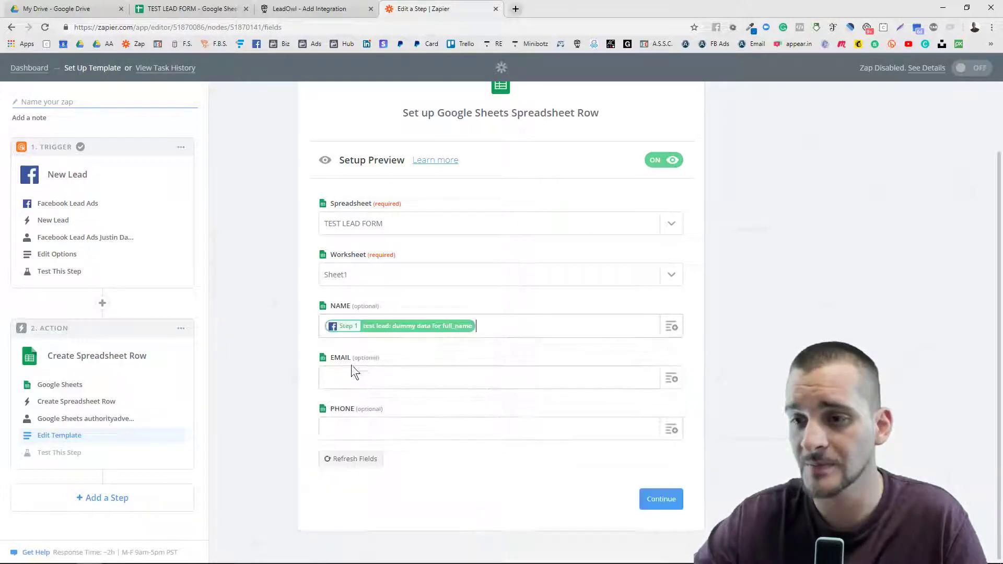
left_click(671, 378)
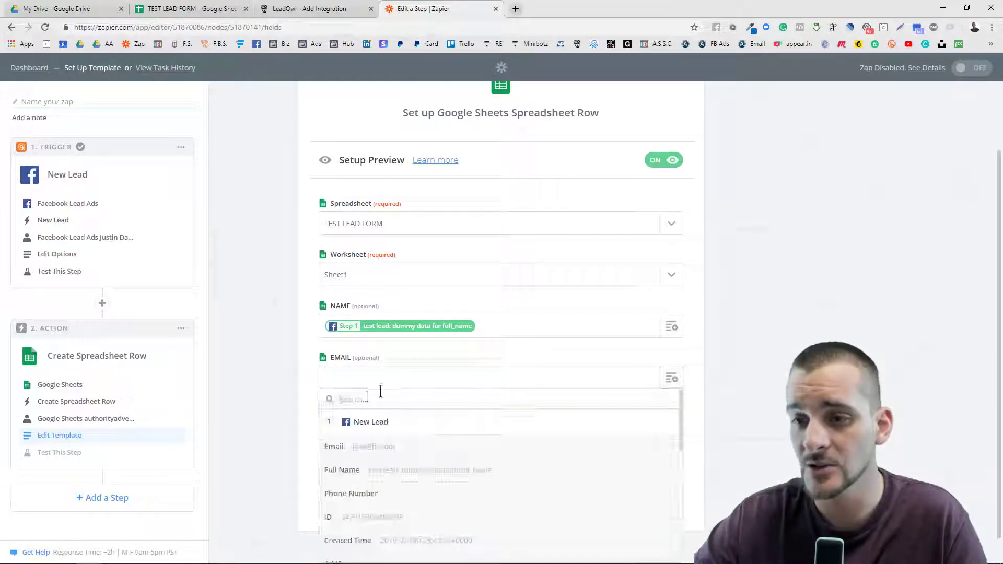
left_click(342, 450)
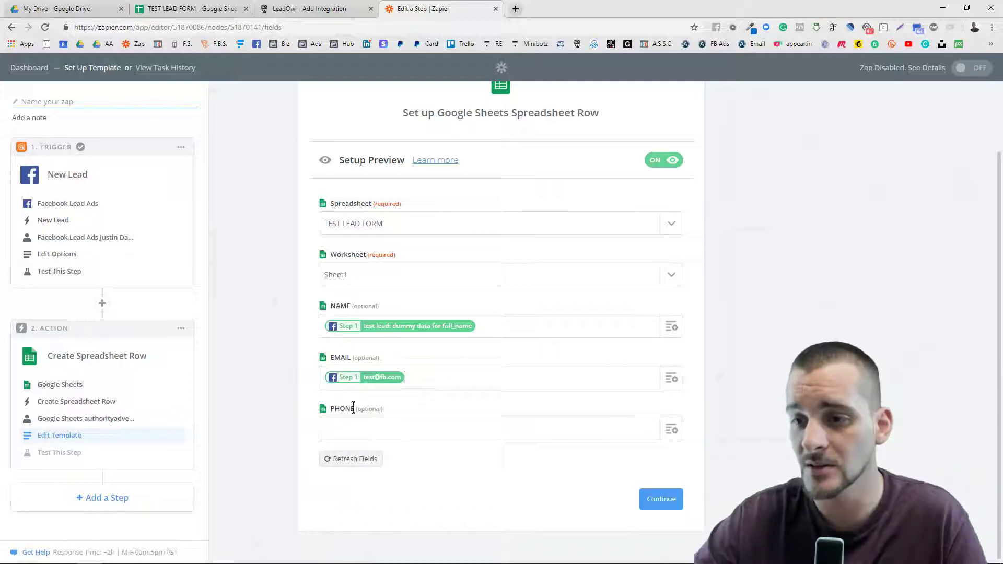
left_click(673, 431)
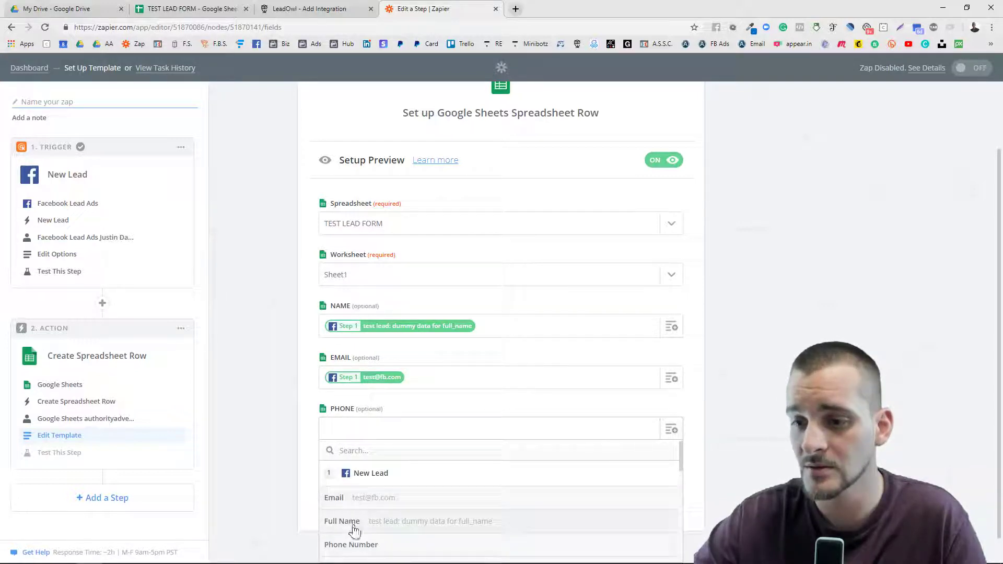
left_click(352, 545)
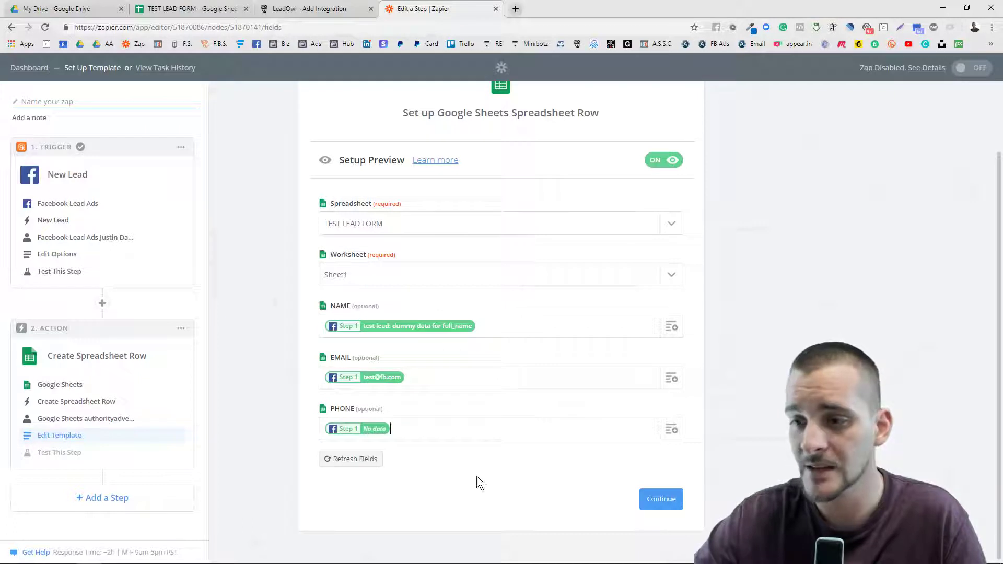
left_click(660, 501)
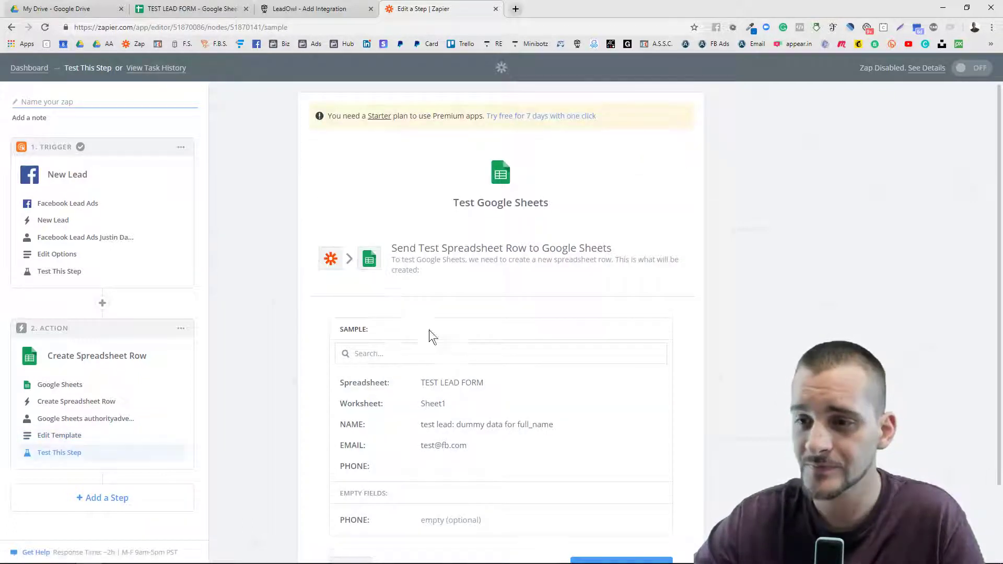
Send the sample lead to Google Sheets as a test row, review the returned data and finish the setup.
scroll(428, 331, "down", 2)
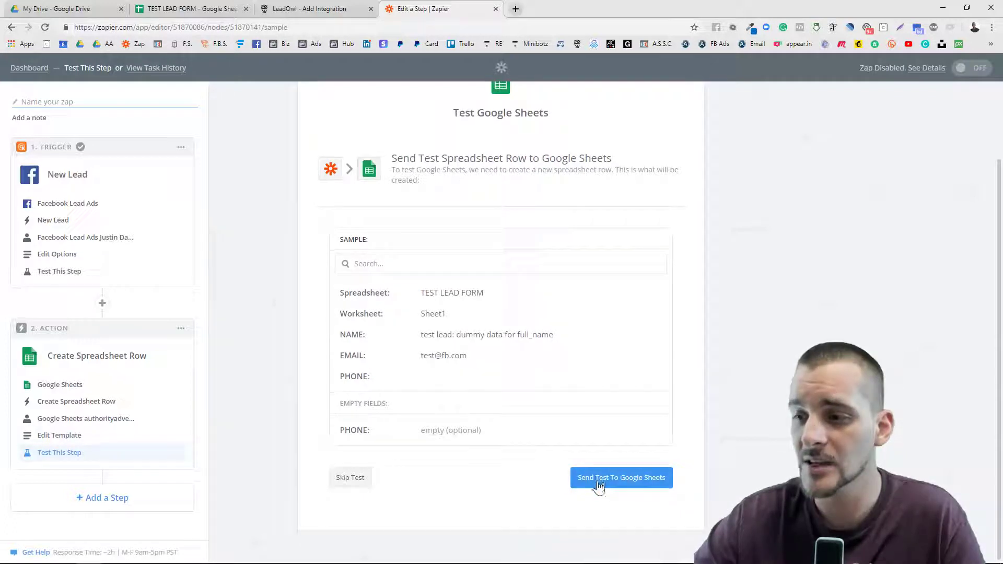
left_click(629, 479)
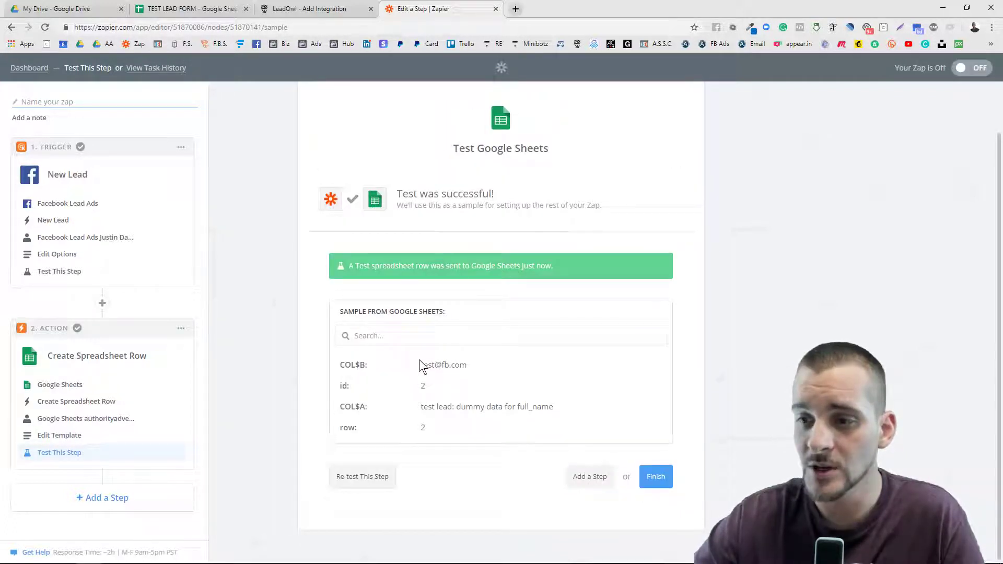
left_click_drag(419, 365, 492, 372)
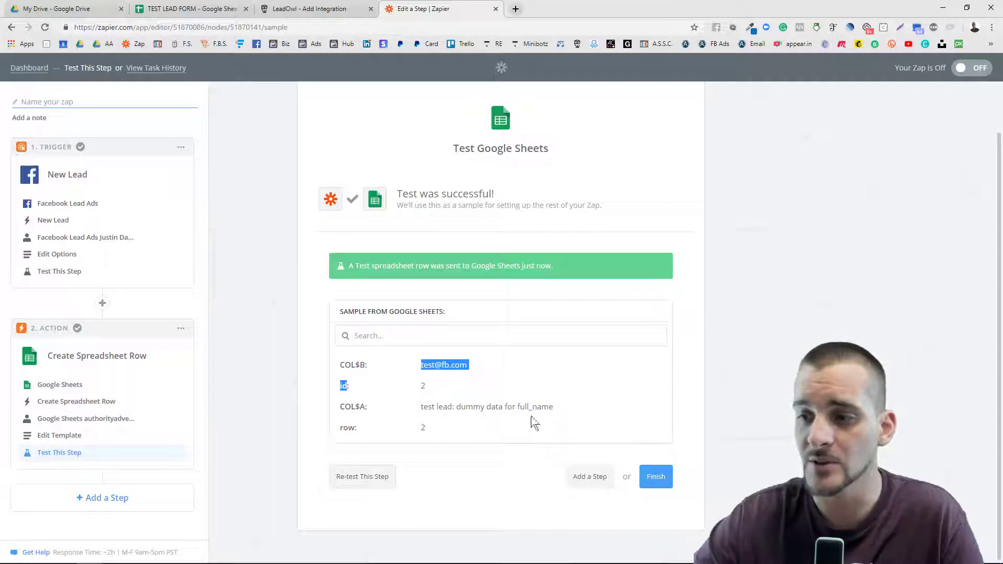
left_click(657, 476)
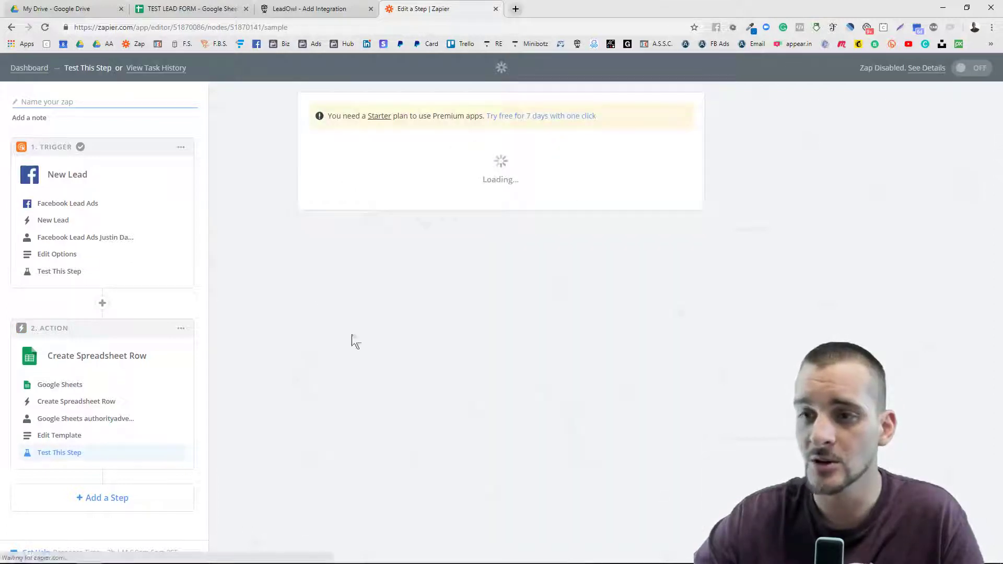
Switch to the TEST LEAD FORM spreadsheet and clear the test lead's name and email from row 2.
left_click(187, 15)
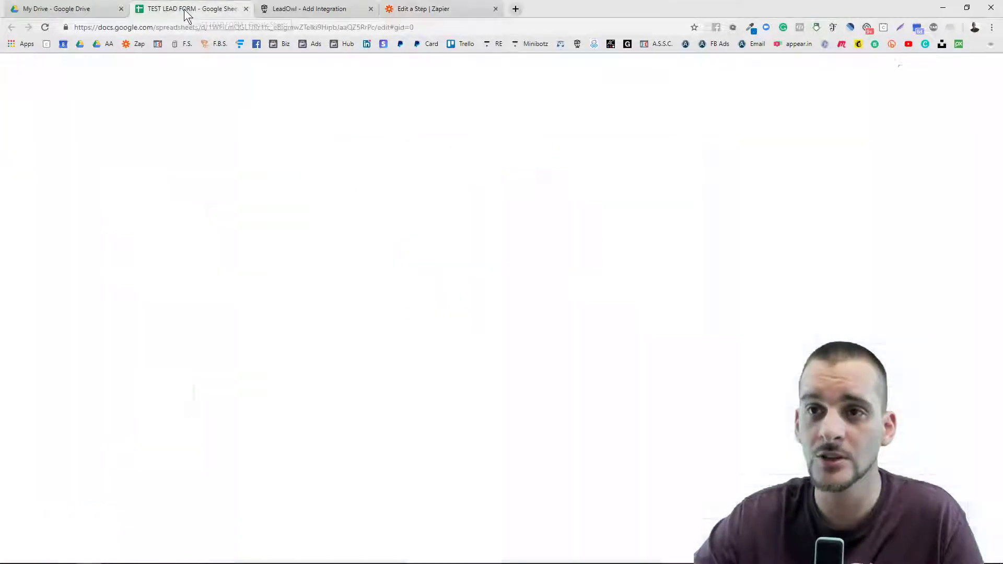
left_click(172, 175)
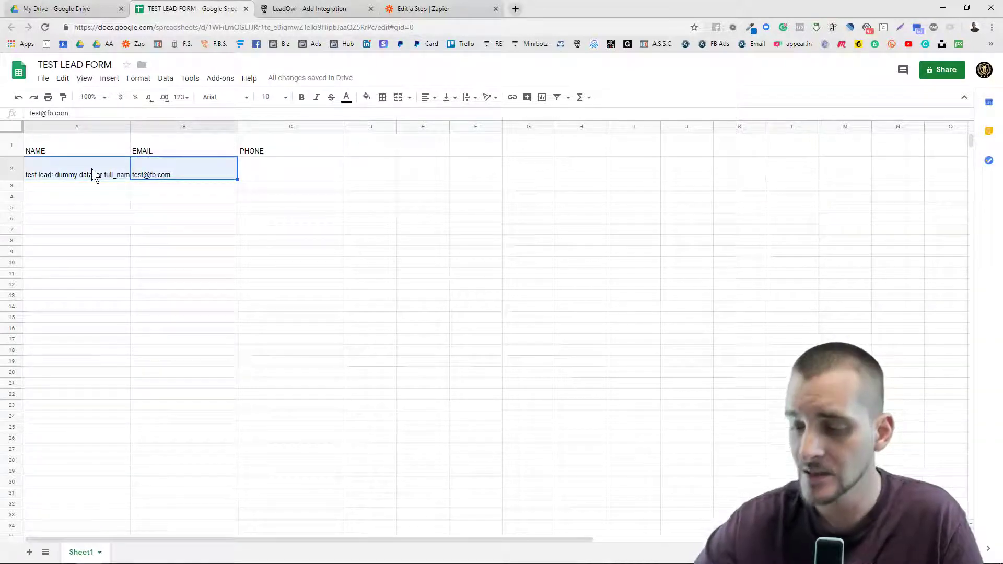
key("Delete")
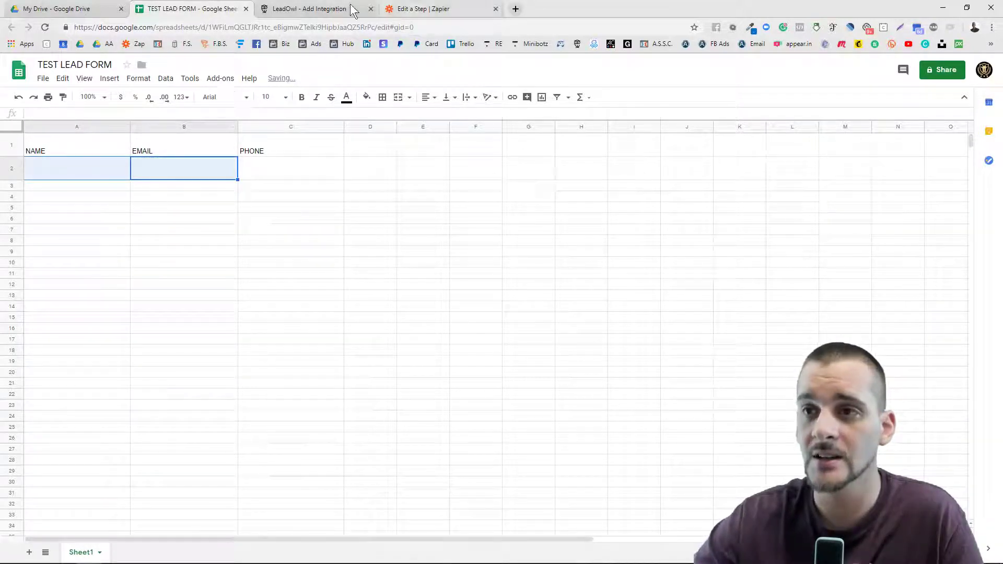
Switch back to the zap in Zapier and add another action step that uses the Webhooks app.
left_click(425, 11)
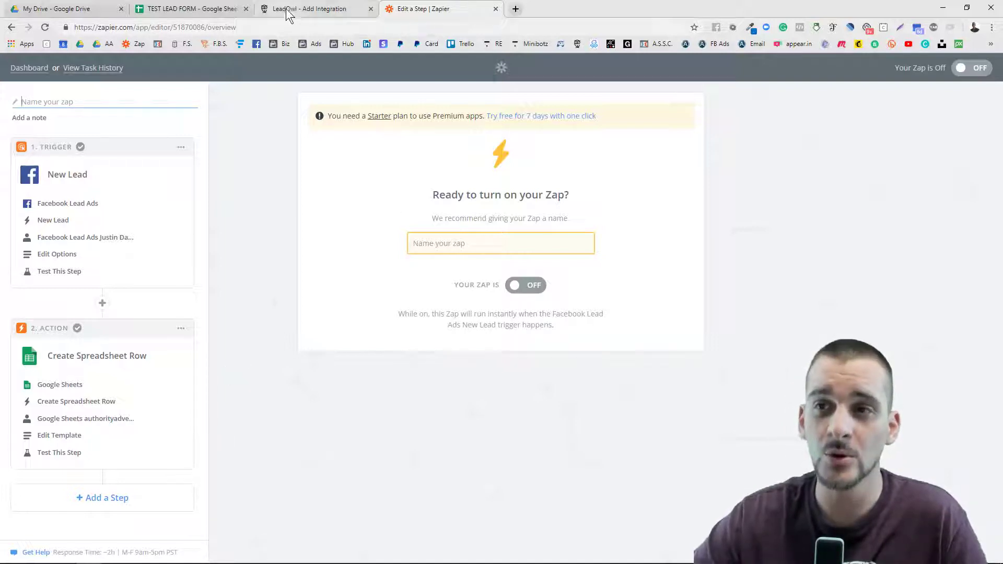
left_click(103, 504)
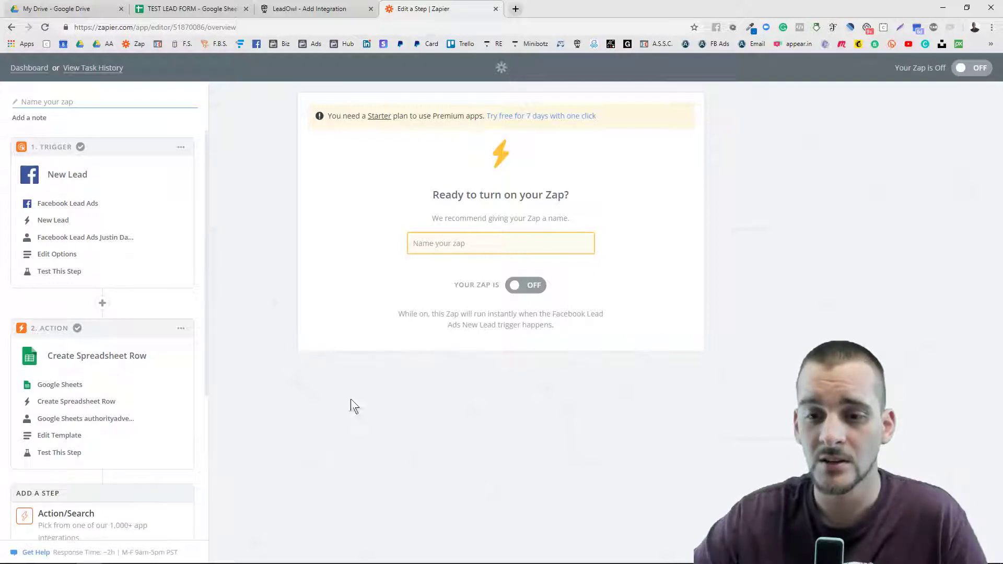
scroll(148, 465, "down", 4)
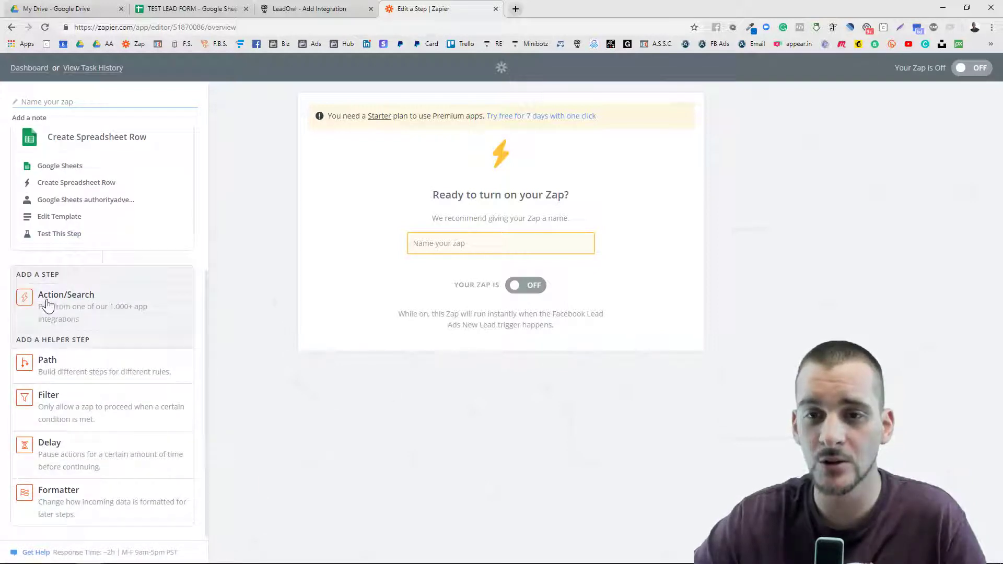
left_click(84, 304)
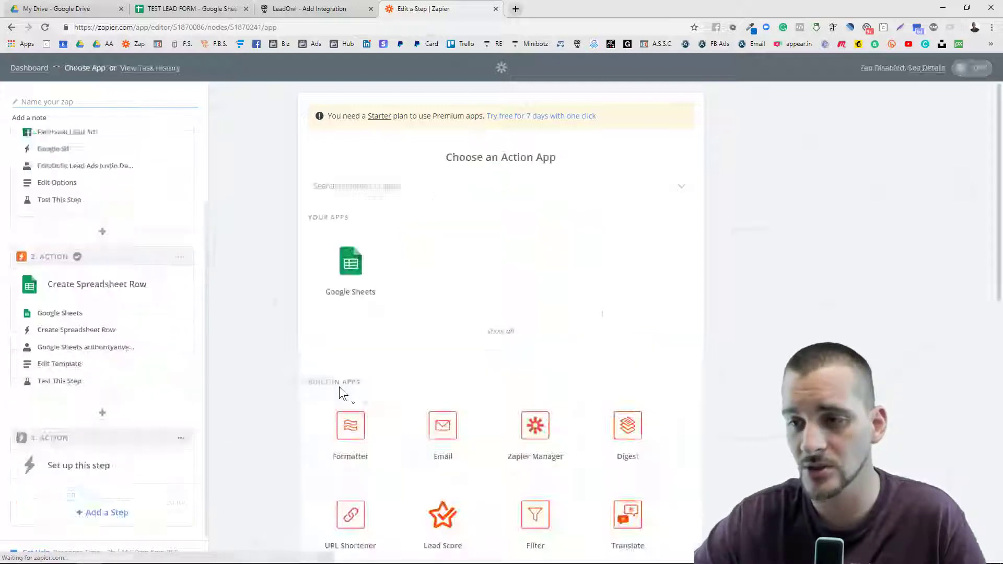
scroll(482, 403, "down", 5)
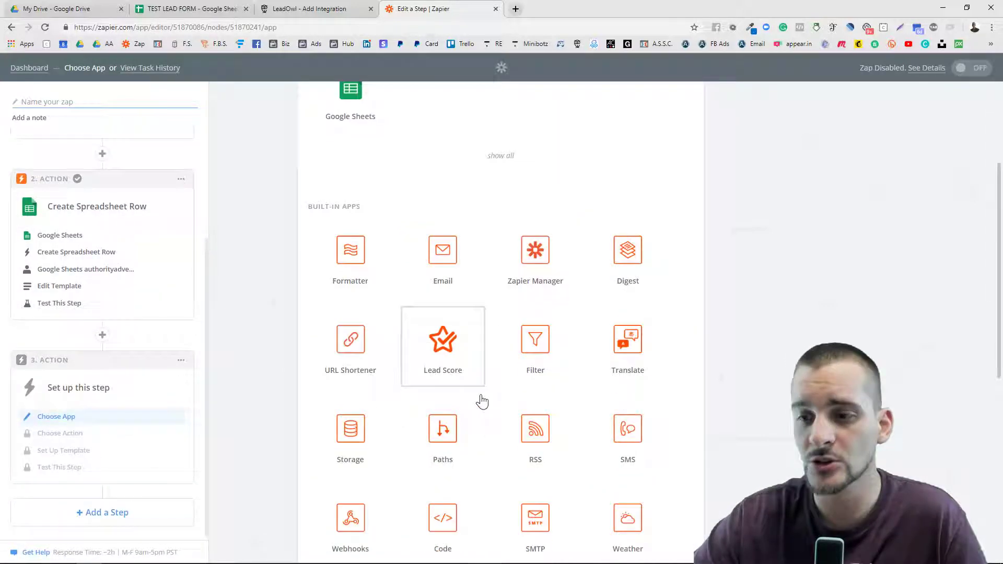
left_click(343, 423)
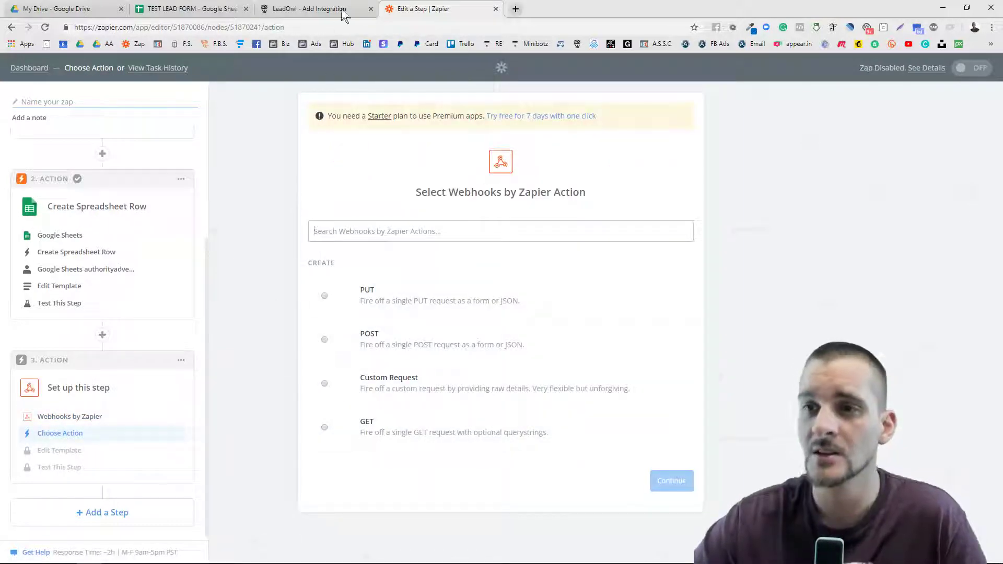
Switch to LeadOwl, look at the webhook link in its Zapier + FB Lead Ads integration, and return to Zapier.
left_click(308, 9)
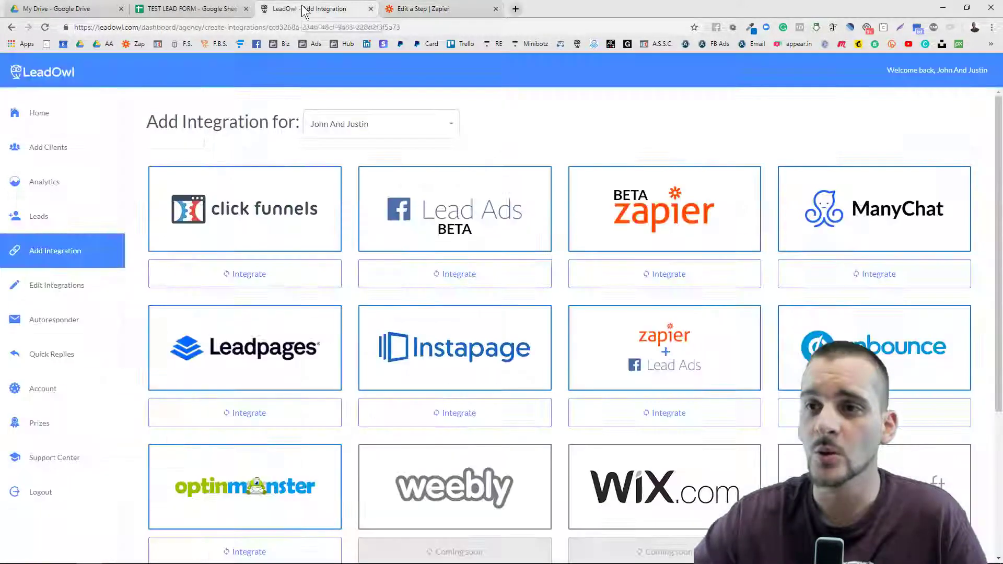
left_click(667, 413)
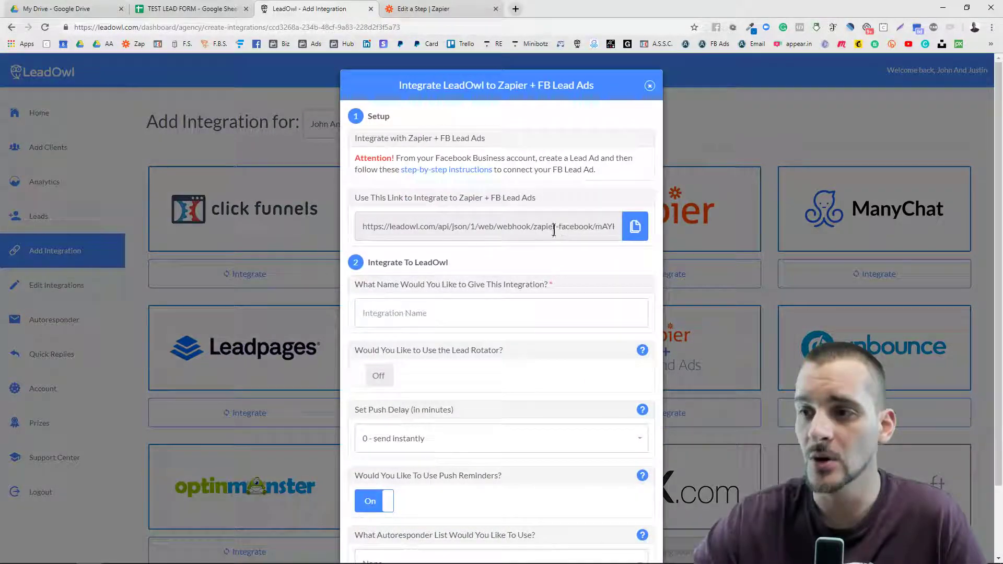
left_click(442, 9)
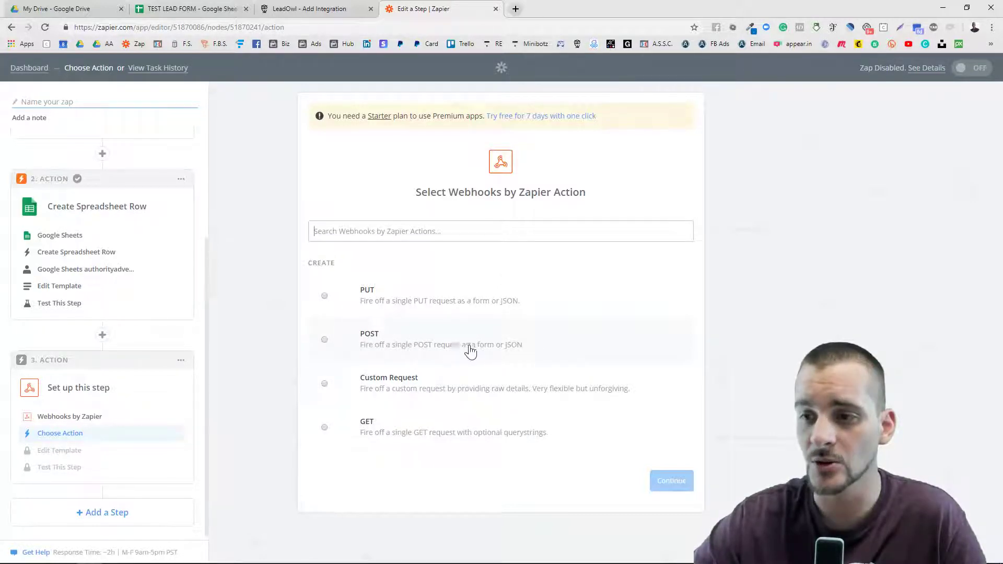
Choose POST as the webhook action and paste the LeadOwl zapier-facebook webhook link as its URL.
left_click(325, 340)
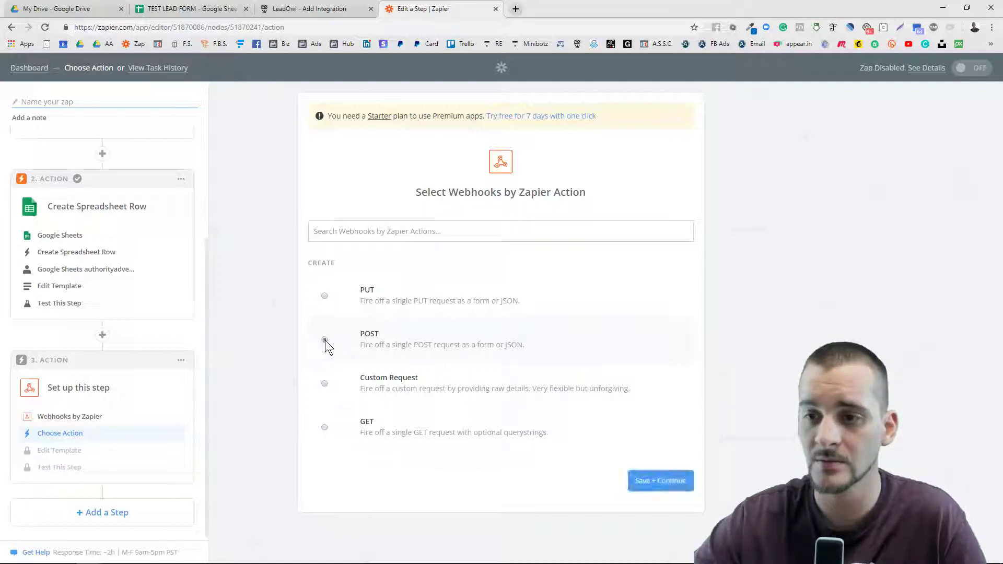
left_click(668, 485)
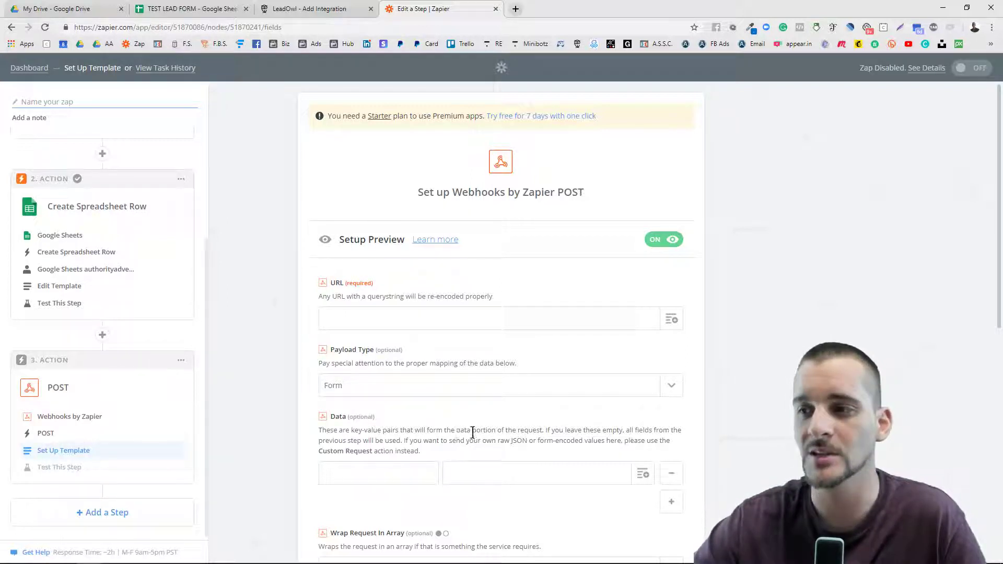
right_click(394, 318)
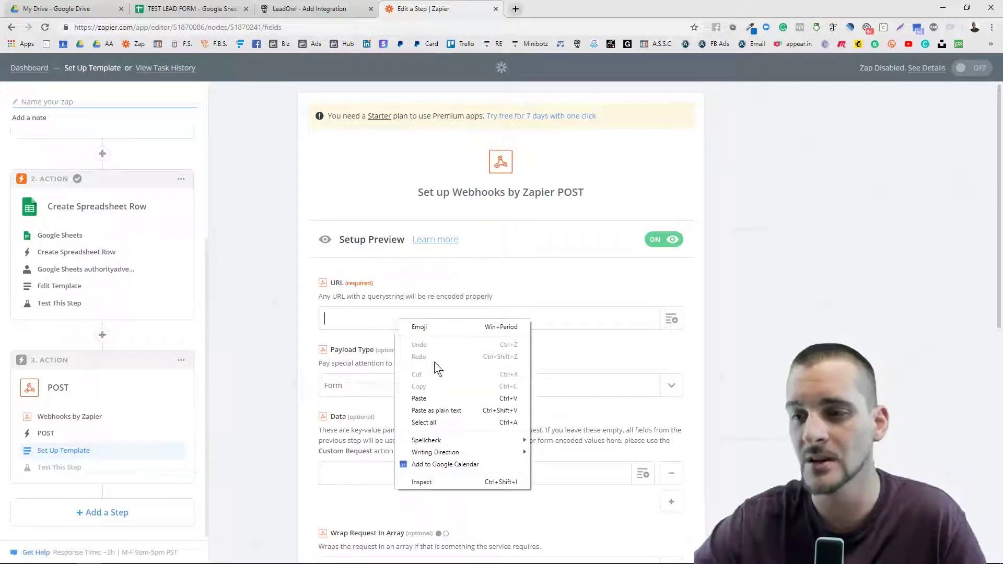
left_click(422, 394)
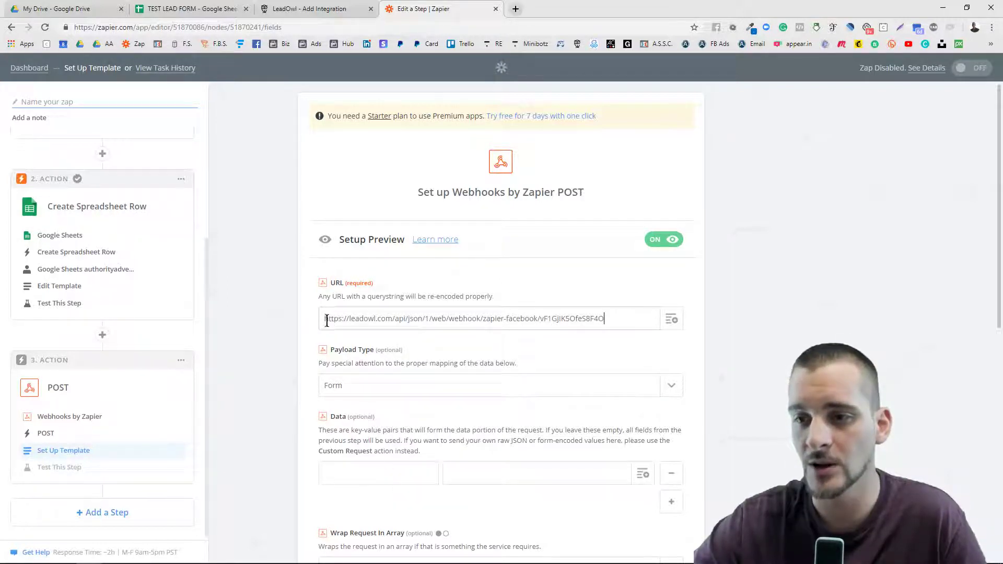
left_click_drag(325, 320, 621, 320)
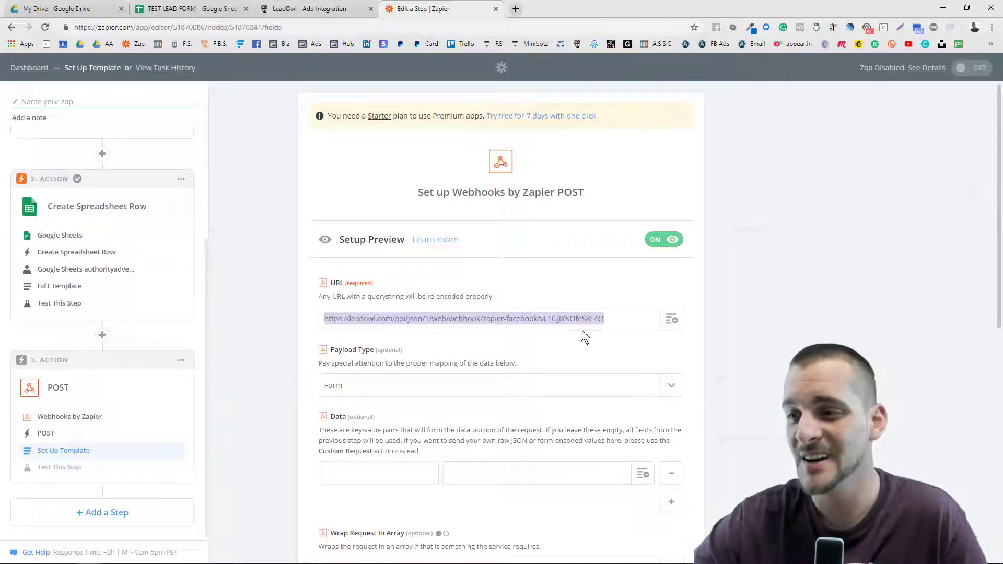
Accept the remaining webhook settings at their defaults and send a test to Webhooks by Zapier.
scroll(569, 332, "down", 3)
scroll(567, 333, "down", 6)
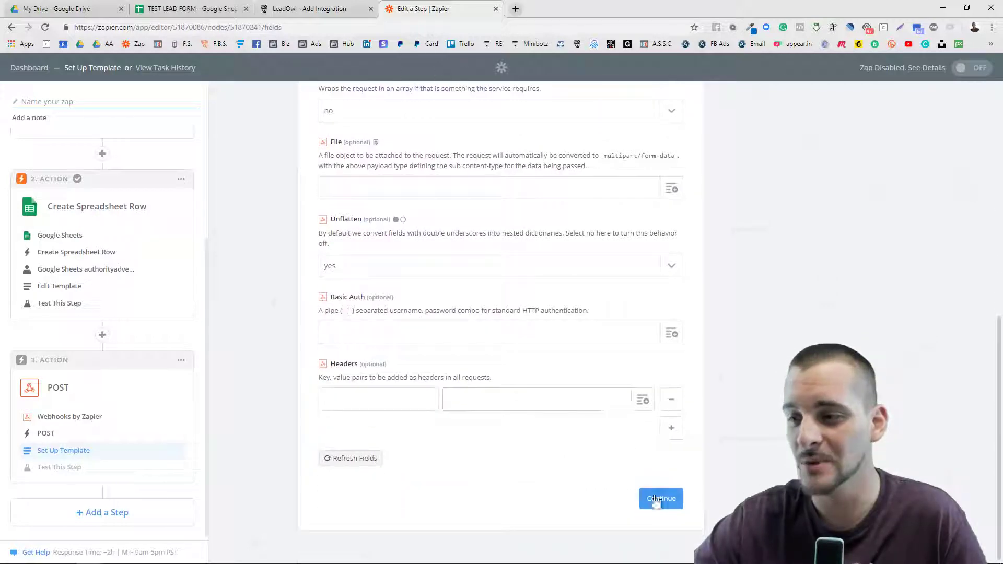
left_click(662, 503)
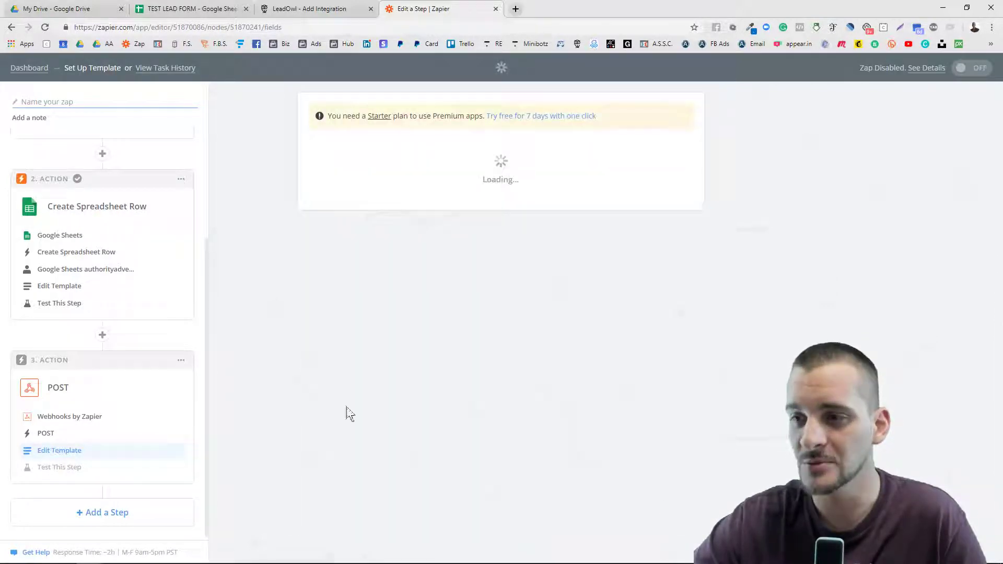
scroll(562, 324, "down", 4)
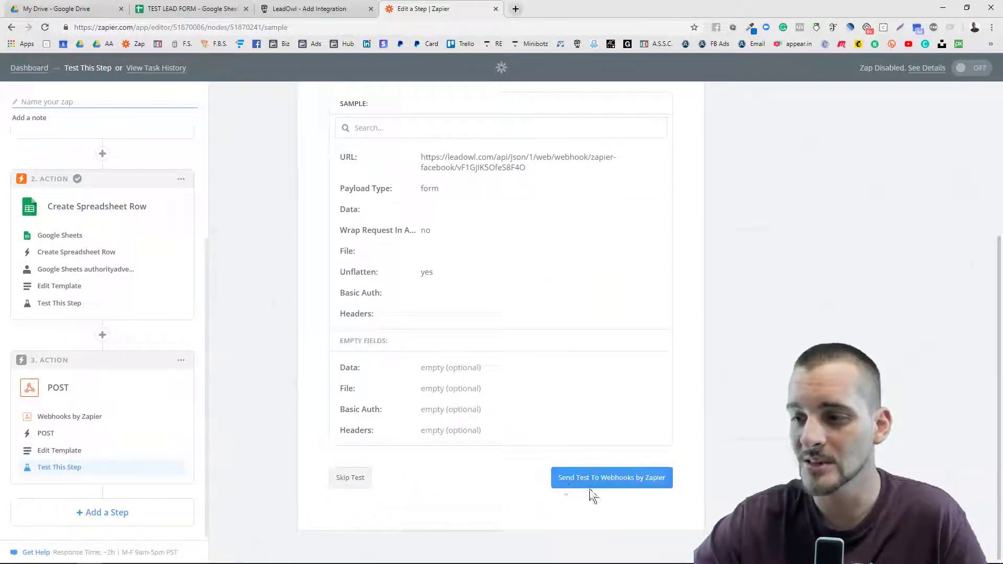
left_click(630, 486)
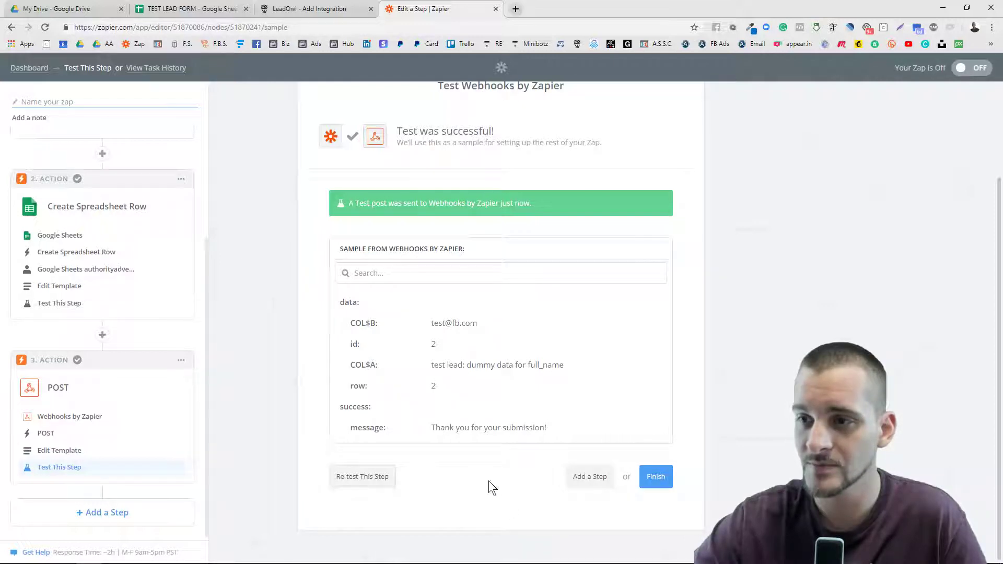
Switch to LeadOwl, dismiss the integration dialog and open the leads list to check for the test lead.
left_click(303, 9)
left_click(131, 88)
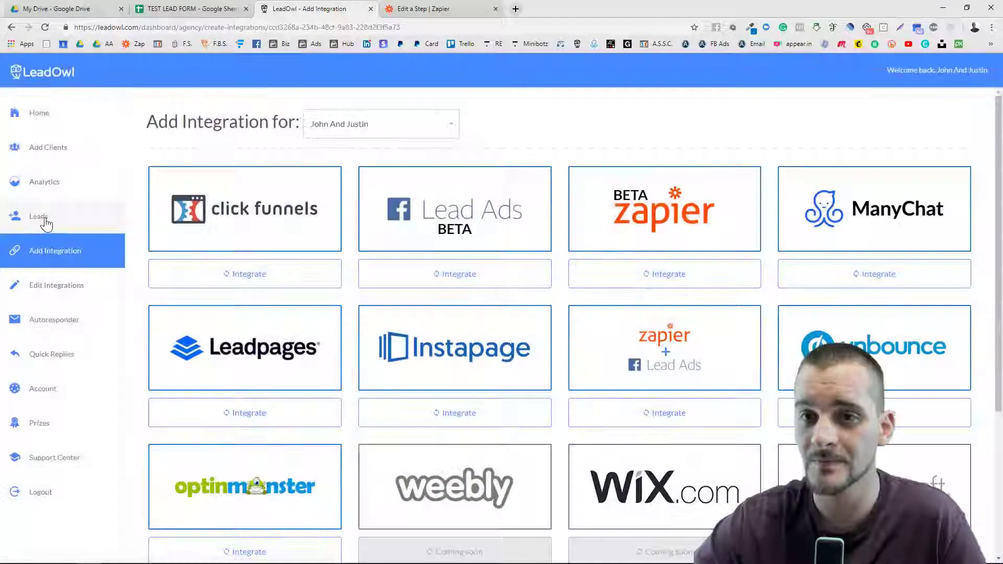
left_click(43, 219)
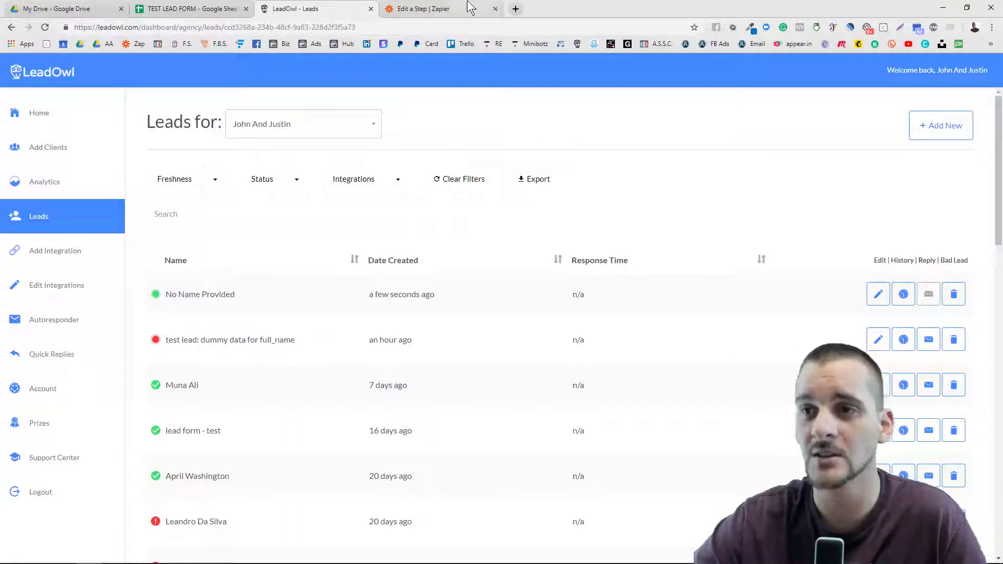
Return to Zapier, finish the zap's setup, try to turn the zap on and dismiss the upgrade dialog.
left_click(440, 10)
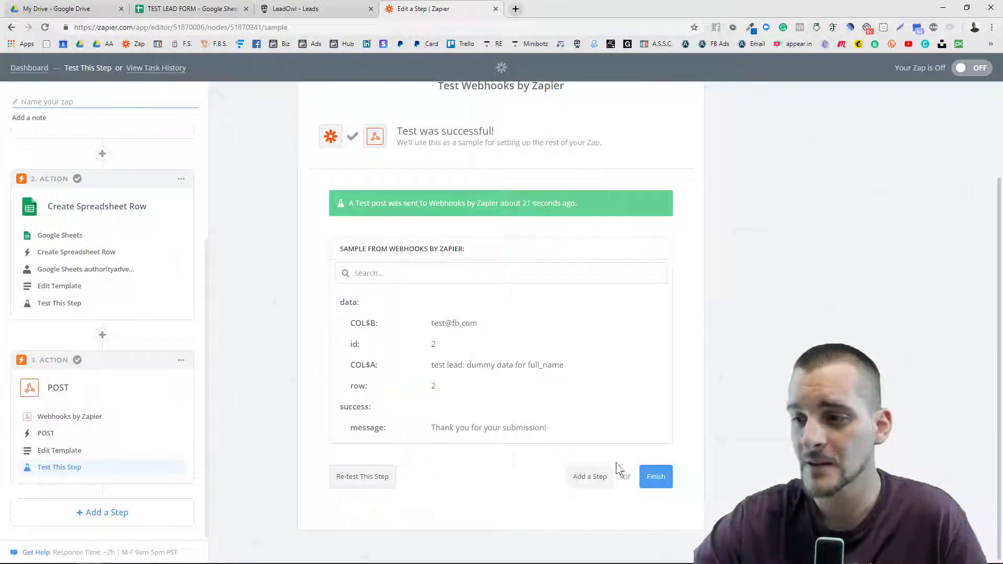
left_click(660, 484)
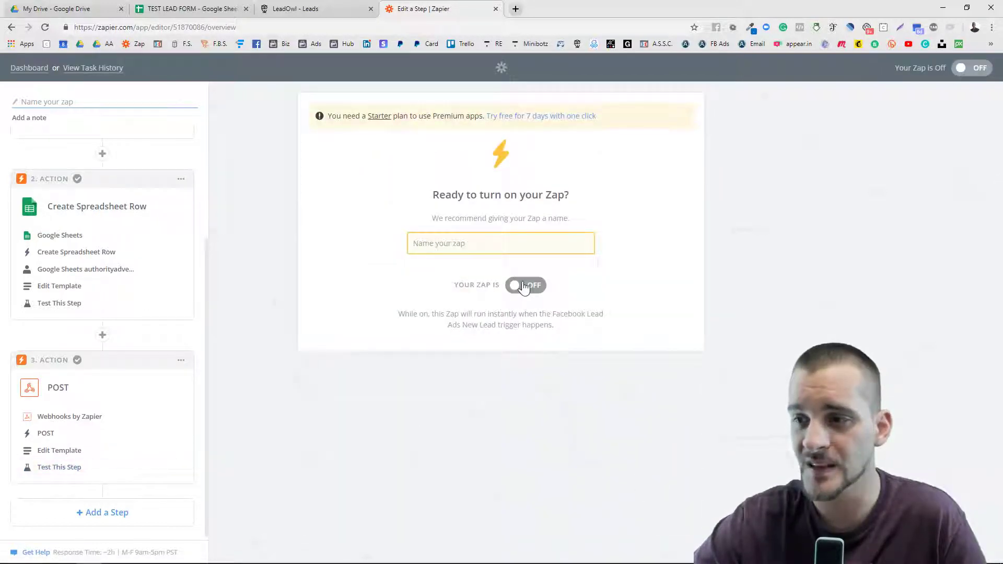
left_click(525, 287)
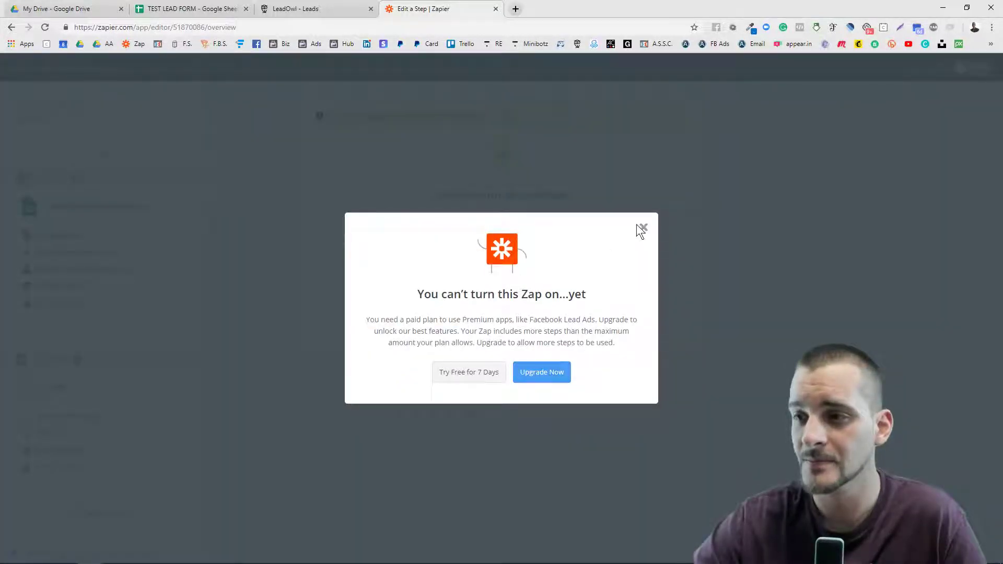
left_click(644, 229)
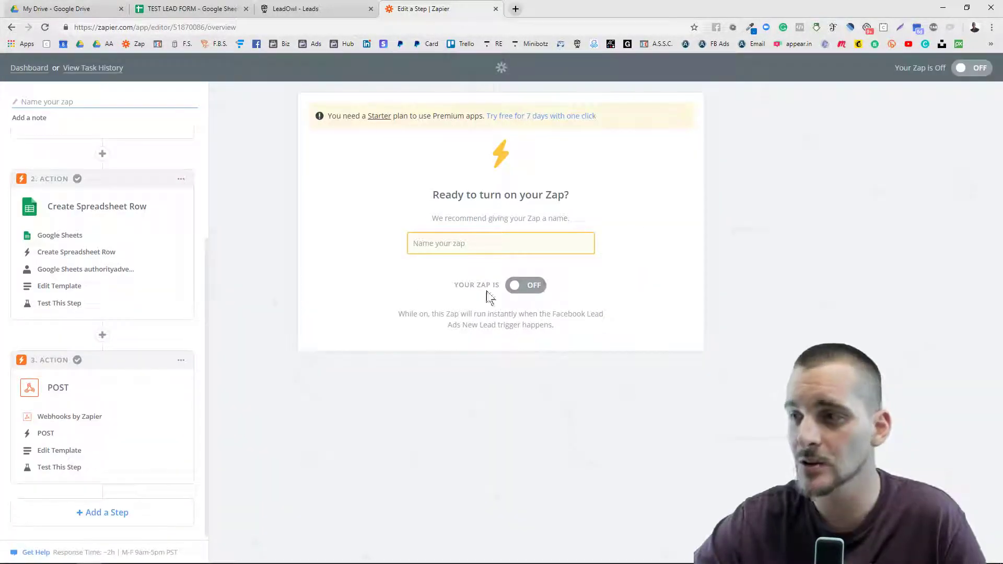
Review the zap's outline, from the Facebook Lead Ads trigger through the Create Spreadsheet Row and POST actions.
scroll(141, 379, "up", 3)
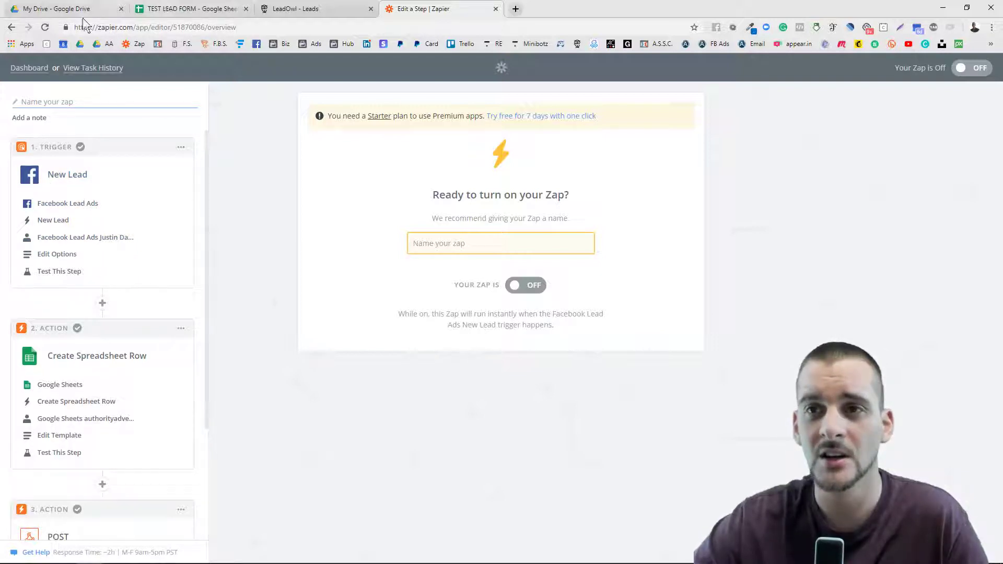
scroll(120, 211, "down", 2)
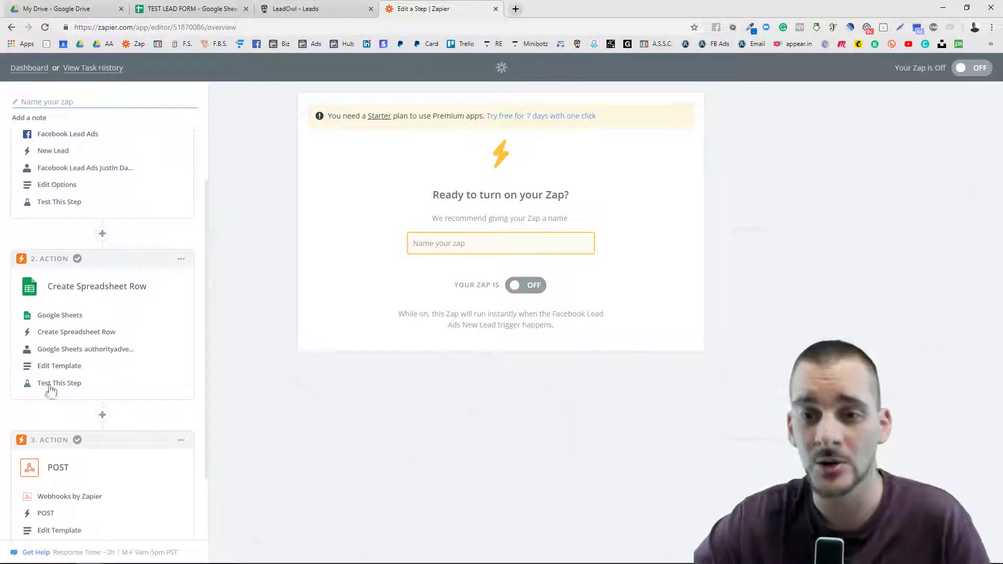
scroll(51, 389, "down", 2)
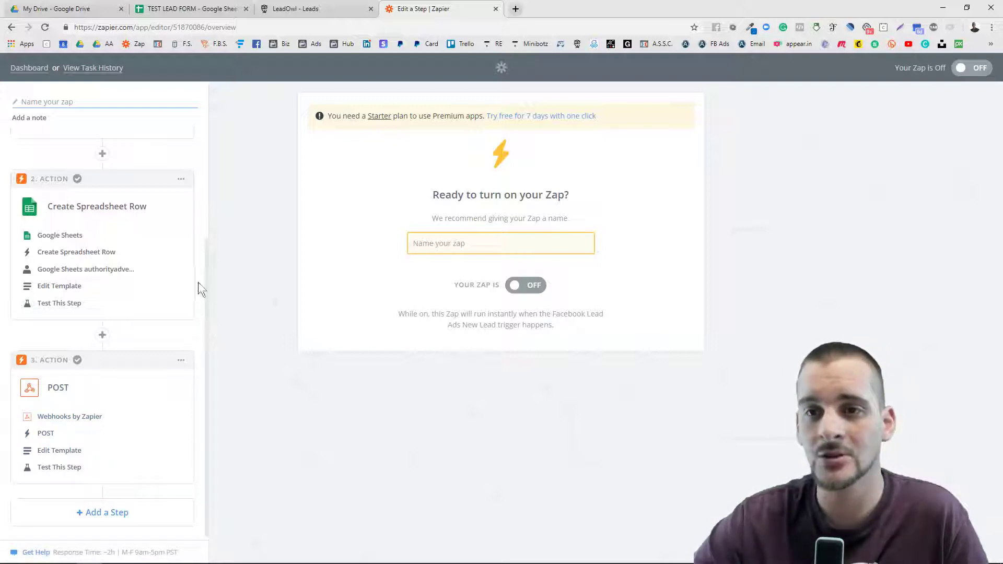
scroll(197, 282, "up", 3)
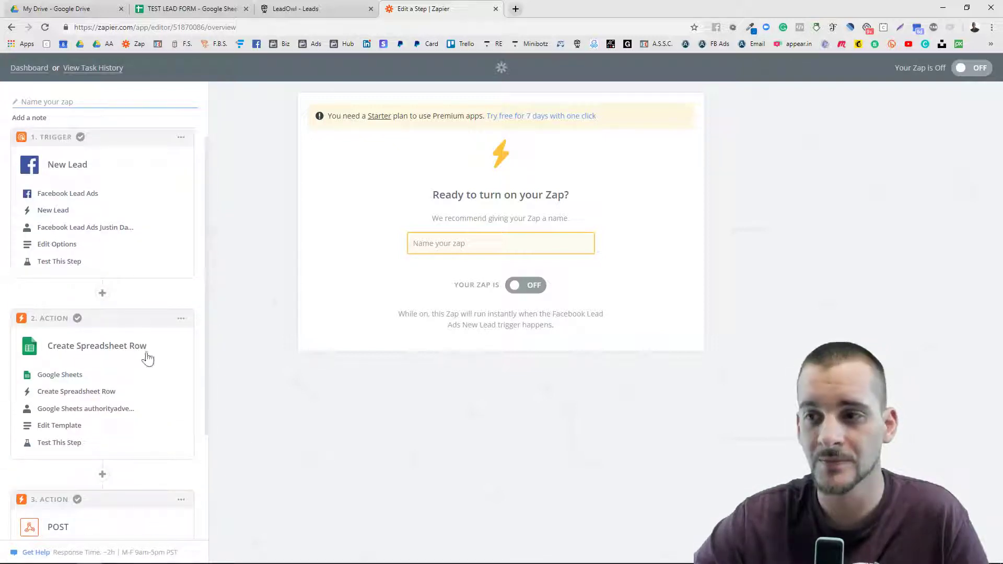
scroll(121, 302, "up", 1)
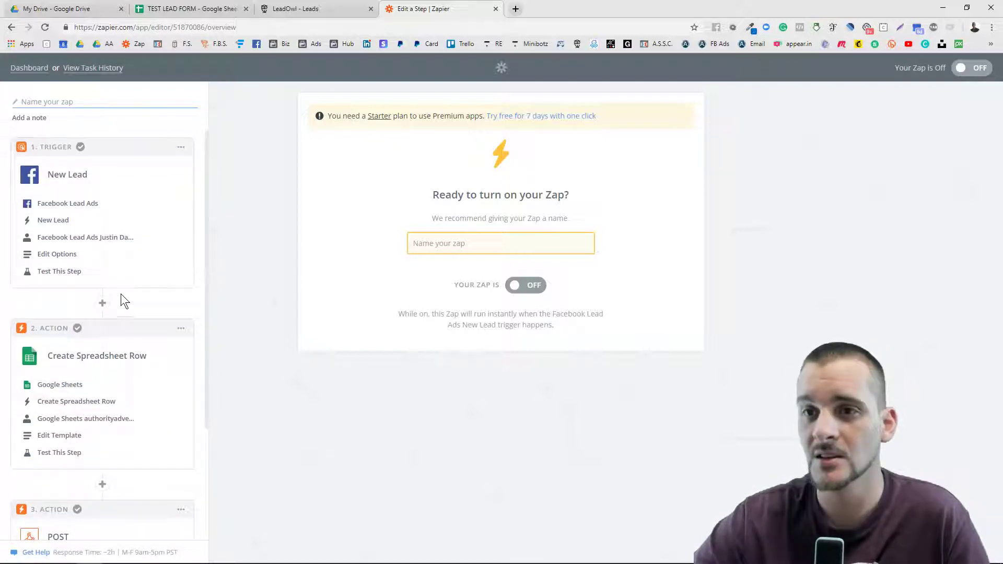
Close the TEST LEAD FORM spreadsheet and LeadOwl pages, look at My Drive in Google Drive, and return to Zapier.
left_click(180, 10)
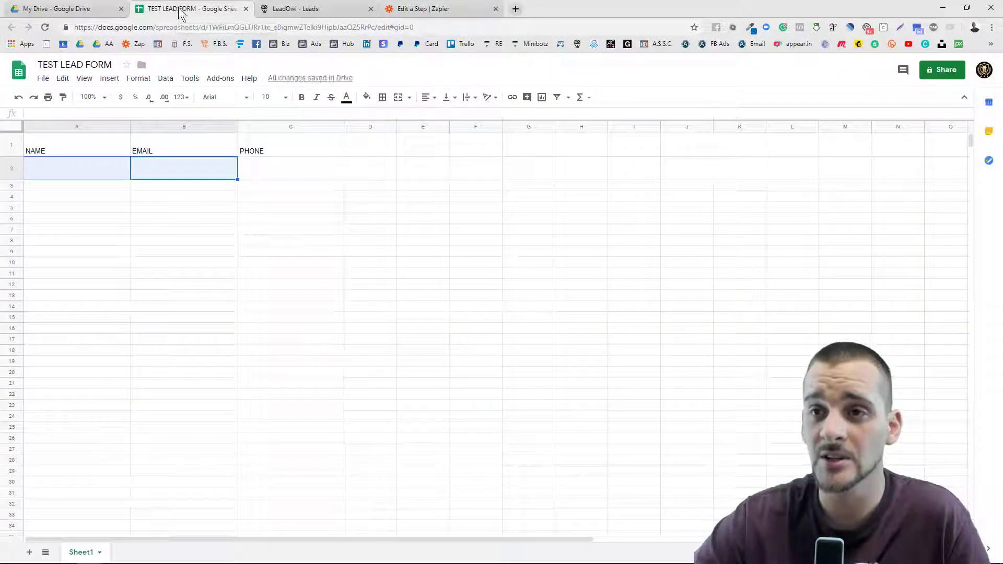
left_click(245, 9)
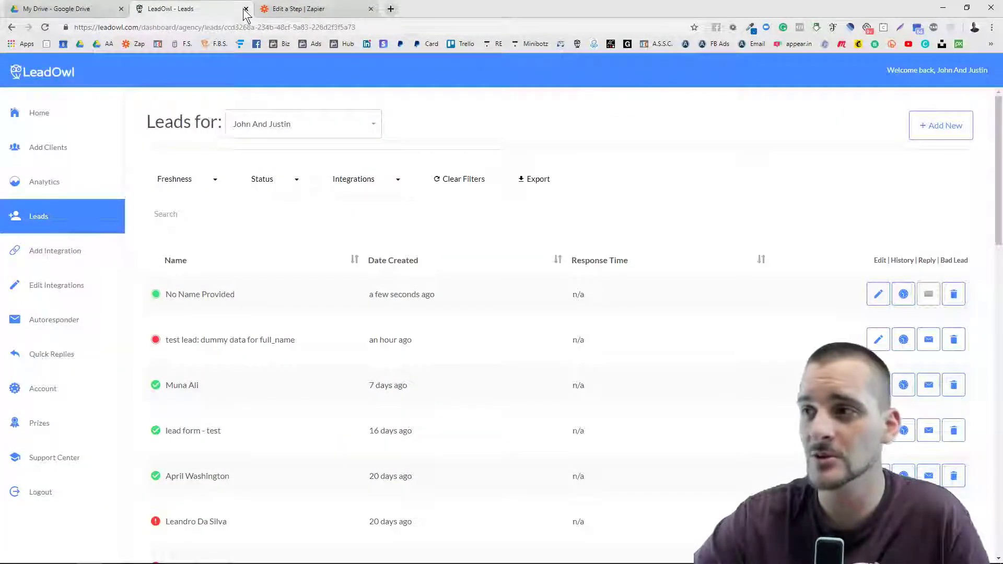
left_click(246, 8)
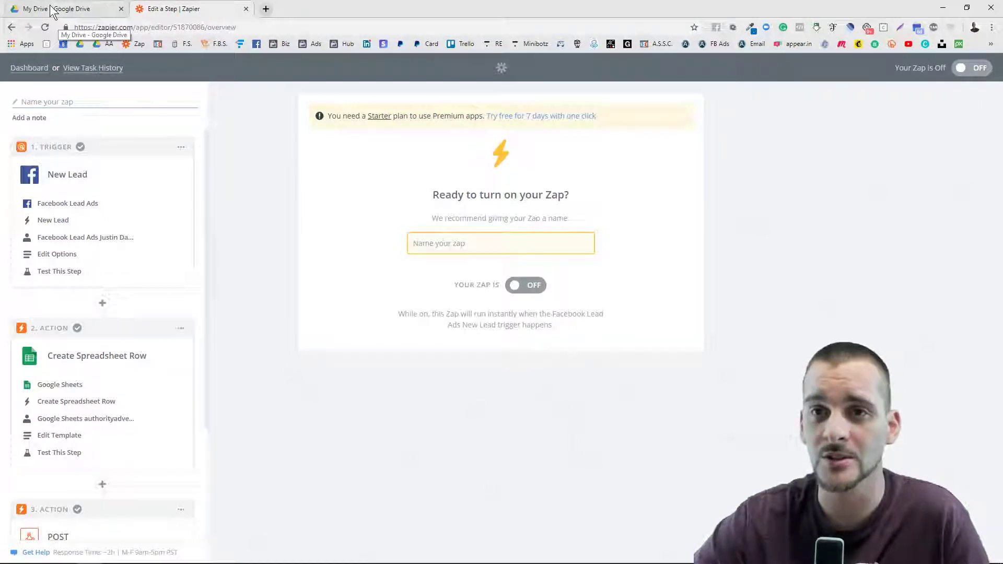
left_click(84, 9)
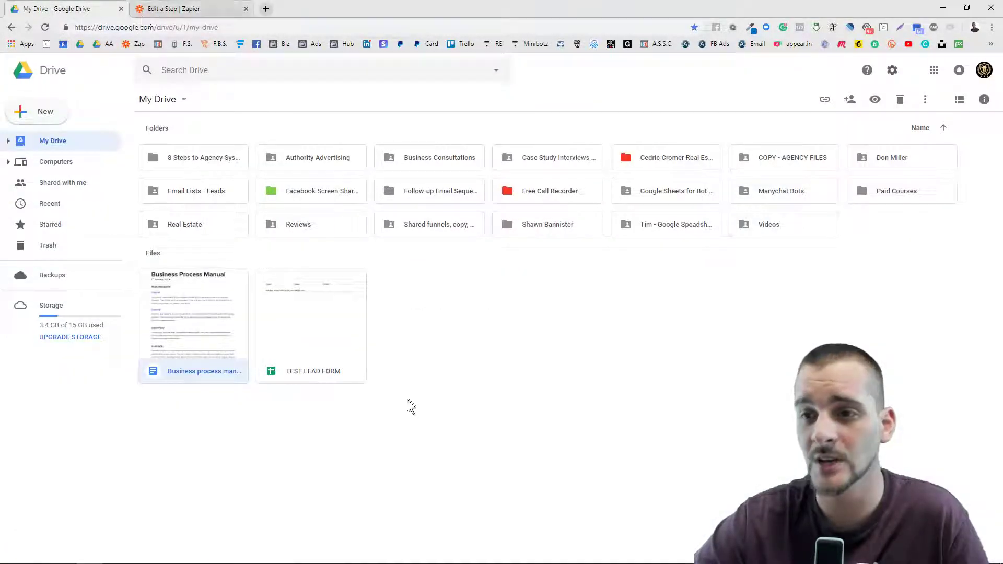
left_click(180, 10)
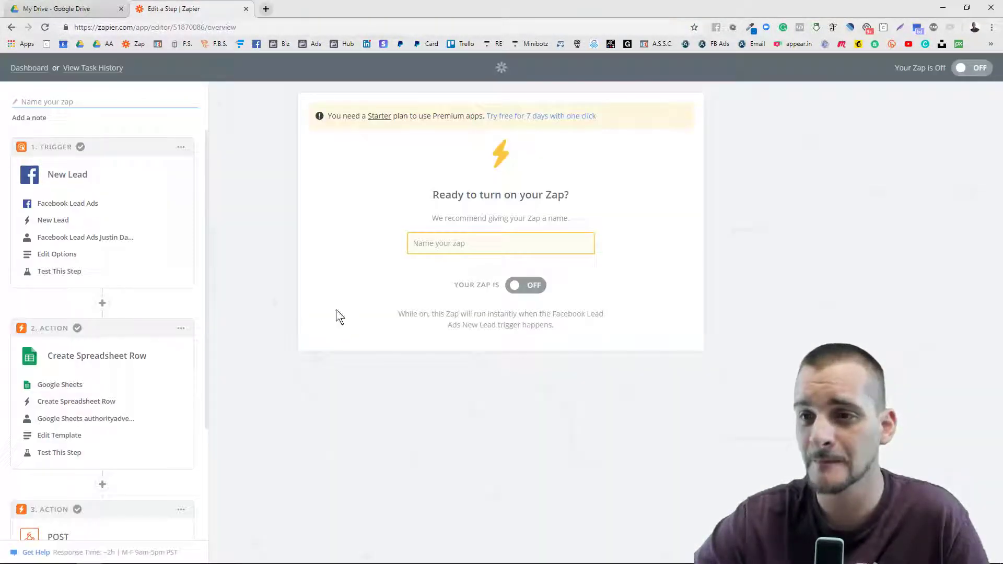